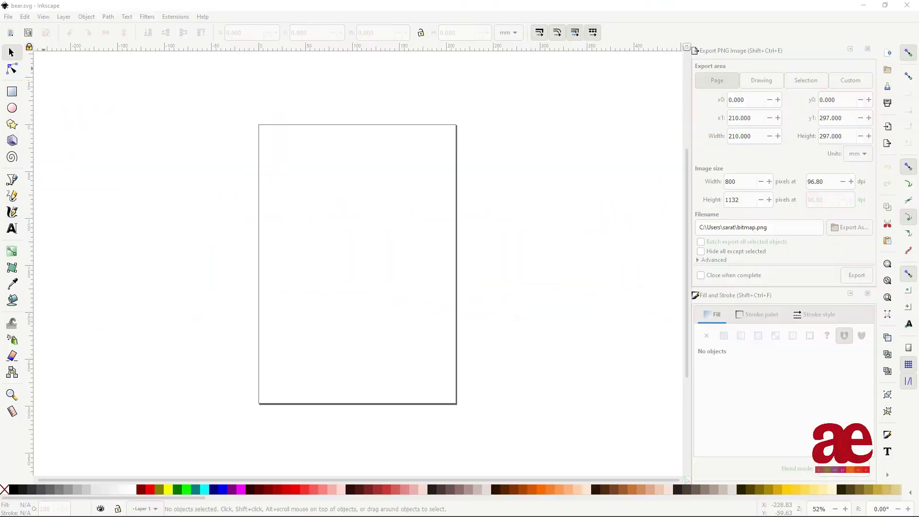
# Set the page size to Video HD 720p landscape in Document Properties.
pyautogui.hotkey('ctrl', 'shift', 'd')
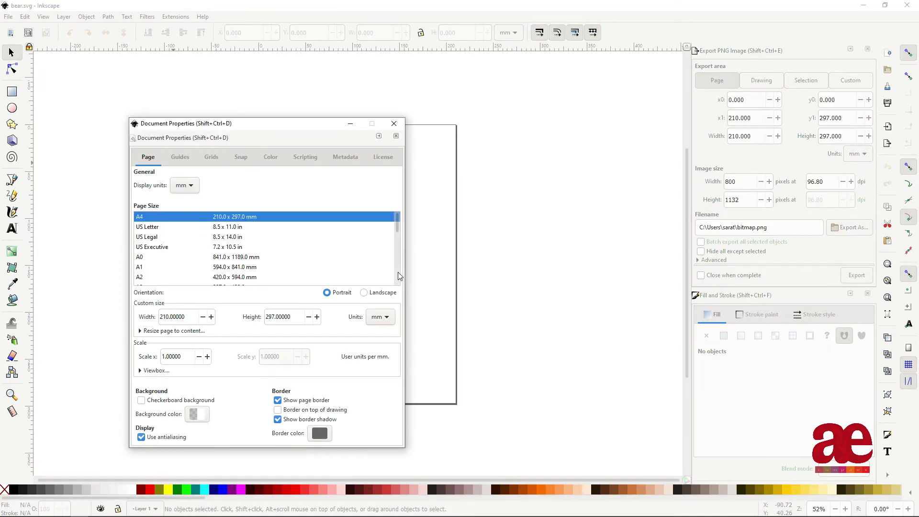
pyautogui.scroll(-10, 221, 265)
pyautogui.click(221, 265)
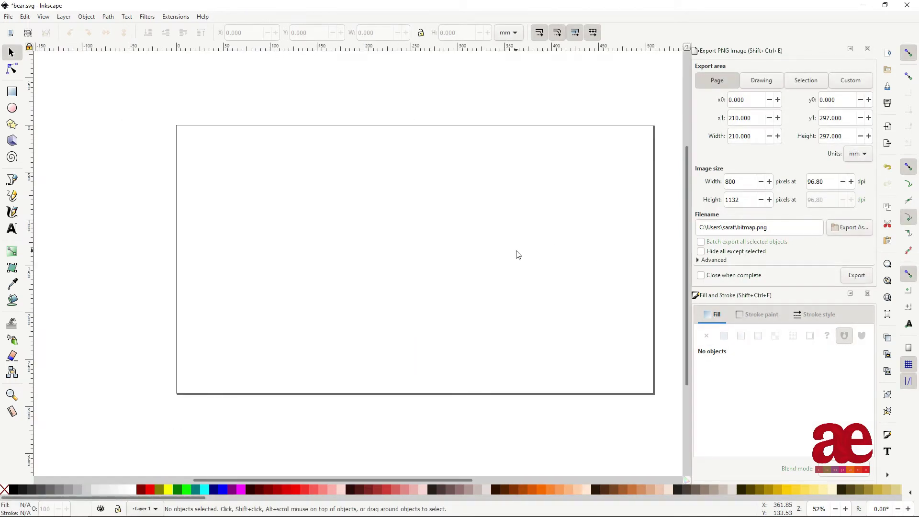
# Draw a closed three-node curved wedge path near the page centre.
pyautogui.click(13, 178)
pyautogui.click(376, 271)
pyautogui.moveTo(481, 295); pyautogui.dragTo(521, 267)
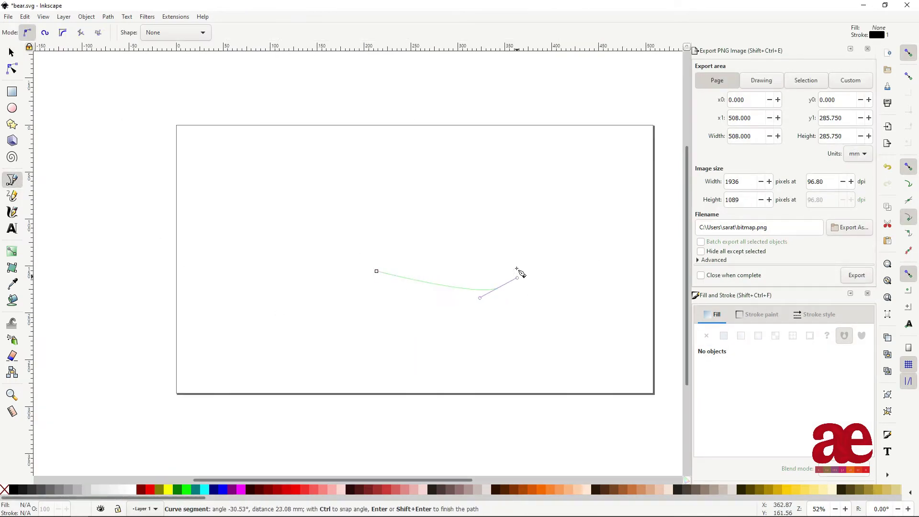
pyautogui.click(377, 271)
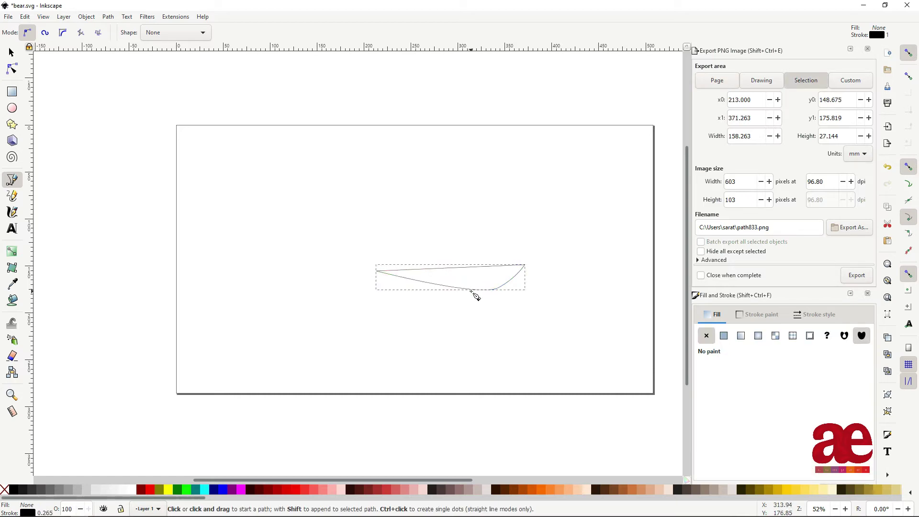
# Fill the wedge with a flat light blue, HSL 208/55/64.
pyautogui.press('d')
pyautogui.click(850, 49)
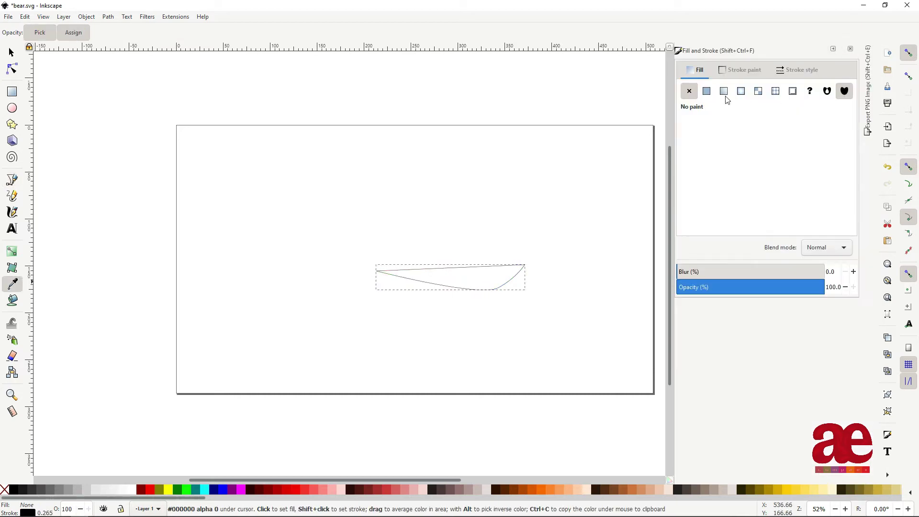
pyautogui.click(738, 71)
pyautogui.click(697, 70)
pyautogui.click(706, 91)
pyautogui.click(753, 139)
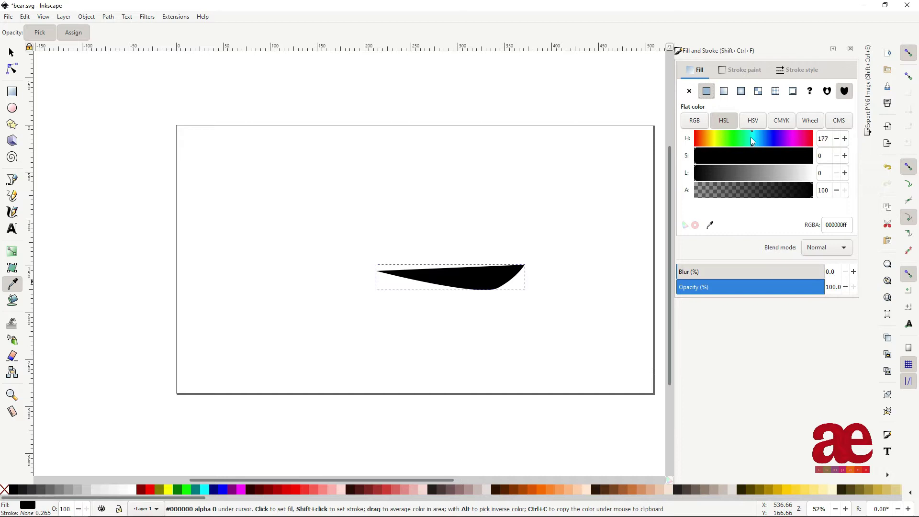
pyautogui.click(760, 156)
pyautogui.click(774, 174)
pyautogui.click(762, 140)
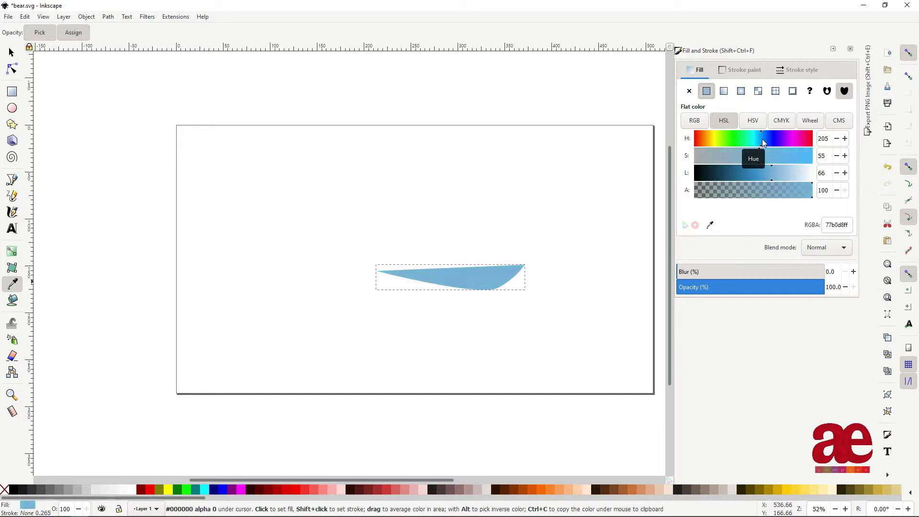
pyautogui.click(760, 173)
pyautogui.moveTo(761, 173); pyautogui.dragTo(772, 172)
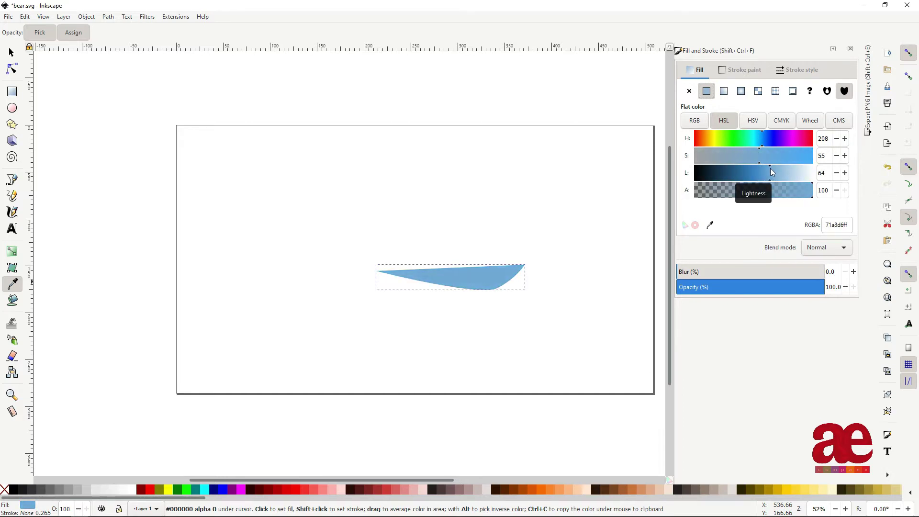
pyautogui.keyDown('ctrl'); pyautogui.scroll(2, 509, 289); pyautogui.keyUp('ctrl')
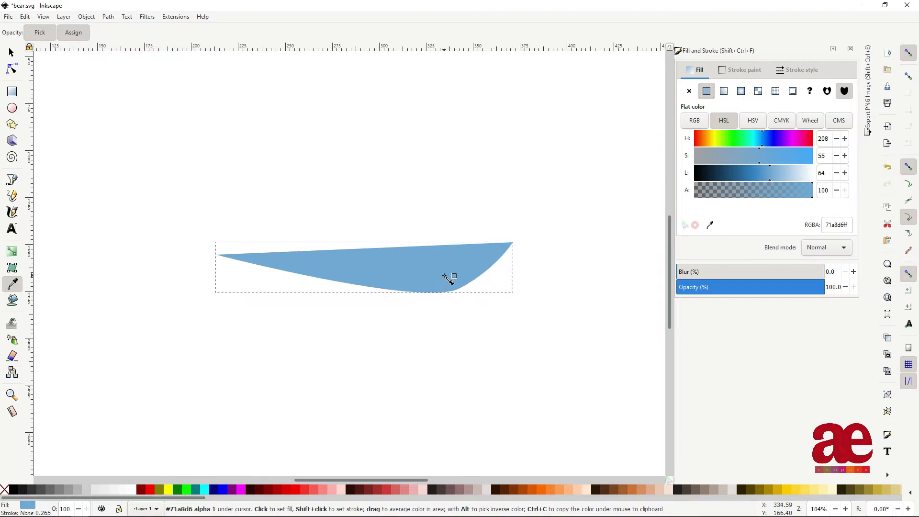
# Delete the bottom node, curve the base, and raise the top into a tall arch.
pyautogui.press('n')
pyautogui.moveTo(456, 293); pyautogui.dragTo(418, 306)
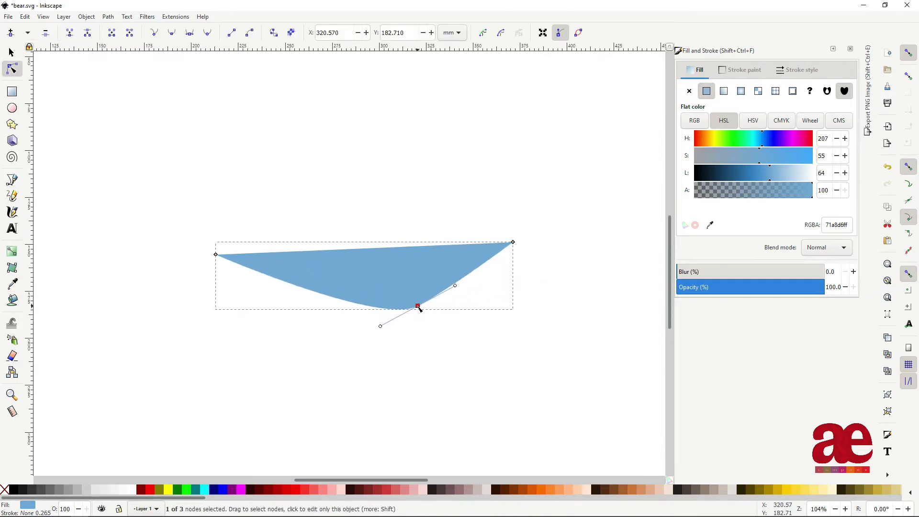
pyautogui.press('Delete')
pyautogui.moveTo(350, 303)
pyautogui.mouseDown()
pyautogui.moveTo(353, 355)
pyautogui.moveTo(354, 326)
pyautogui.mouseUp()
pyautogui.moveTo(216, 255); pyautogui.dragTo(217, 242)
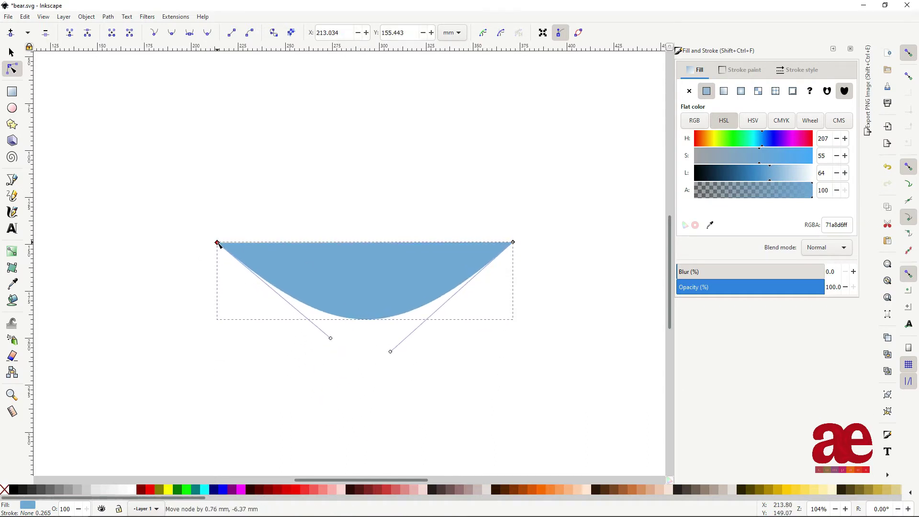
pyautogui.moveTo(345, 244); pyautogui.dragTo(382, 96)
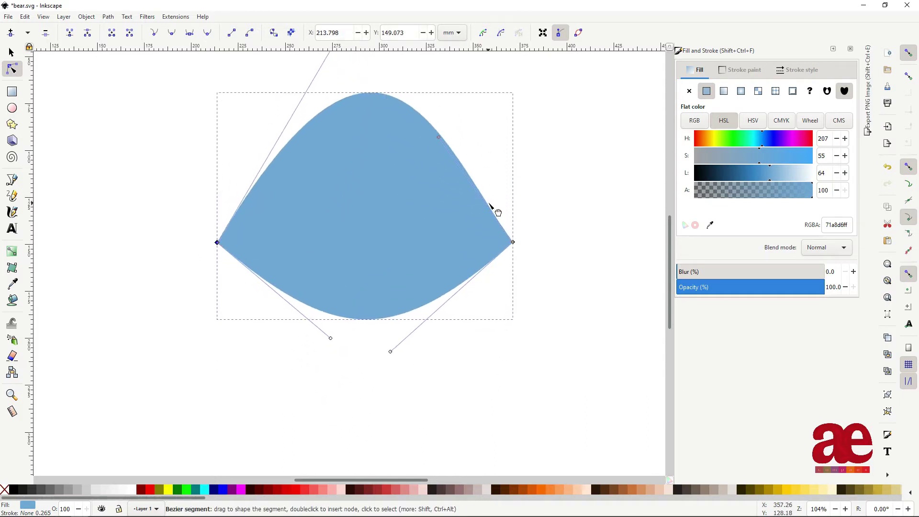
pyautogui.moveTo(493, 207)
pyautogui.mouseDown()
pyautogui.moveTo(334, 178)
pyautogui.moveTo(245, 177)
pyautogui.moveTo(242, 191)
pyautogui.mouseUp()
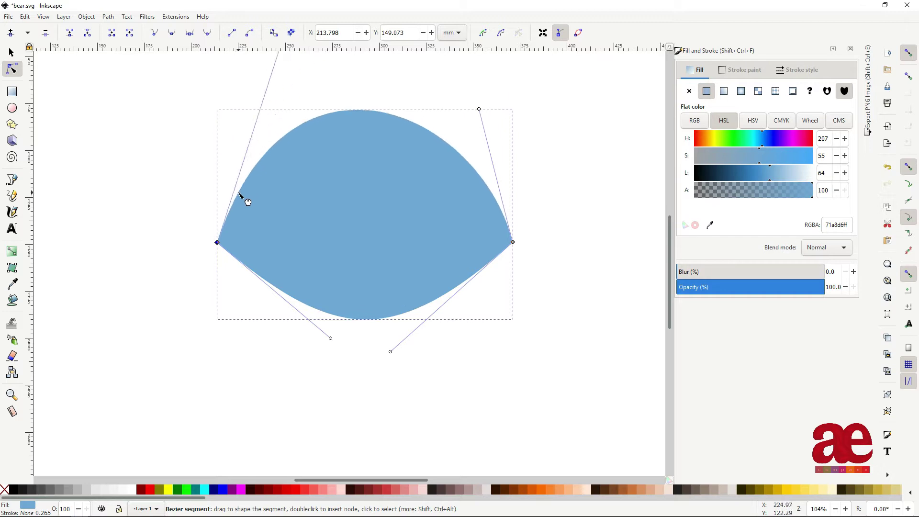
# Deepen the bottom corner curves and refine the arch's left and right sides.
pyautogui.moveTo(251, 269); pyautogui.dragTo(247, 274)
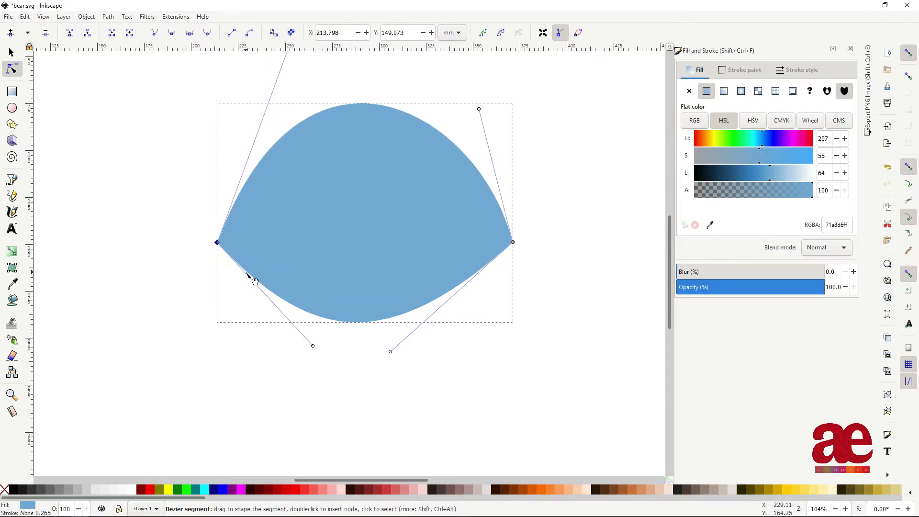
pyautogui.moveTo(490, 260); pyautogui.dragTo(486, 270)
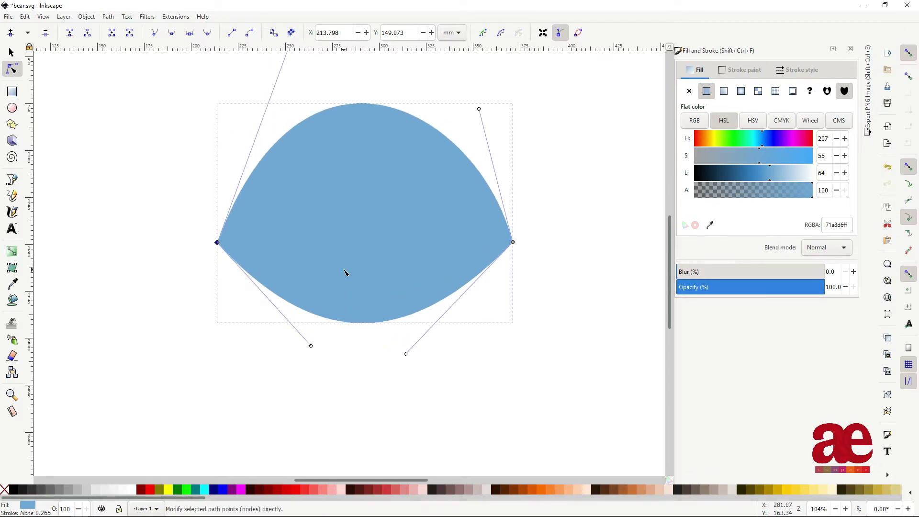
pyautogui.scroll(-2, 345, 272)
pyautogui.scroll(1, 352, 270)
pyautogui.moveTo(309, 87)
pyautogui.mouseDown()
pyautogui.moveTo(308, 103)
pyautogui.moveTo(309, 93)
pyautogui.mouseUp()
pyautogui.moveTo(432, 156)
pyautogui.mouseDown()
pyautogui.moveTo(398, 114)
pyautogui.moveTo(427, 155)
pyautogui.mouseUp()
pyautogui.scroll(1, 391, 175)
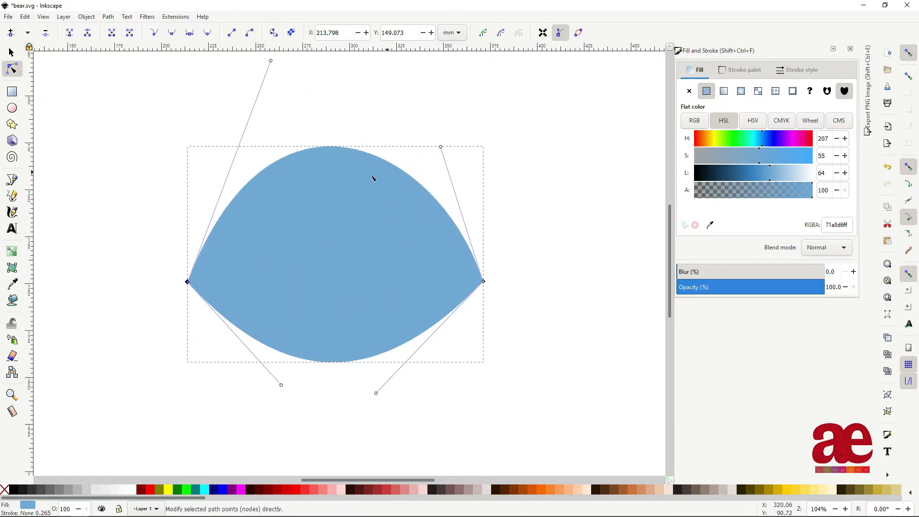
# Add a smaller, darker blue copy centred inside the dome.
pyautogui.press('s')
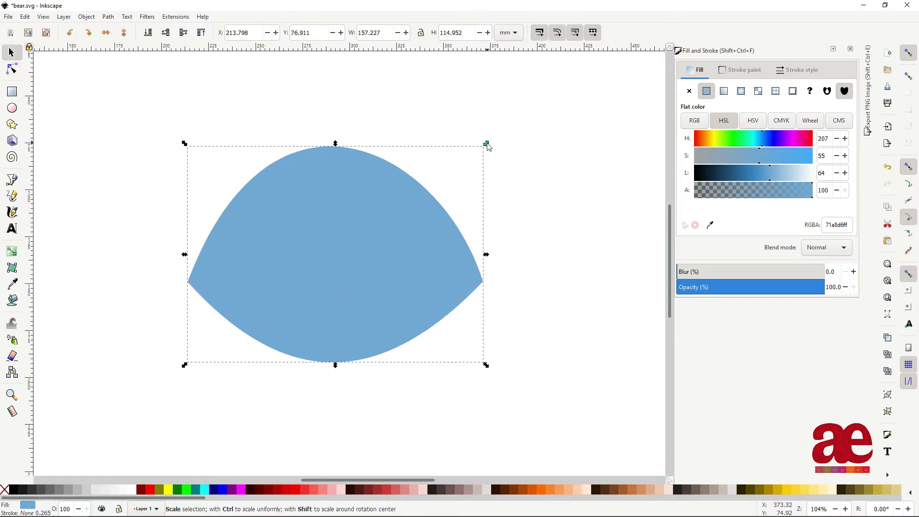
pyautogui.moveTo(487, 145); pyautogui.dragTo(410, 246)
pyautogui.moveTo(321, 295)
pyautogui.mouseDown()
pyautogui.moveTo(352, 263)
pyautogui.moveTo(331, 295)
pyautogui.mouseUp()
pyautogui.click(750, 173)
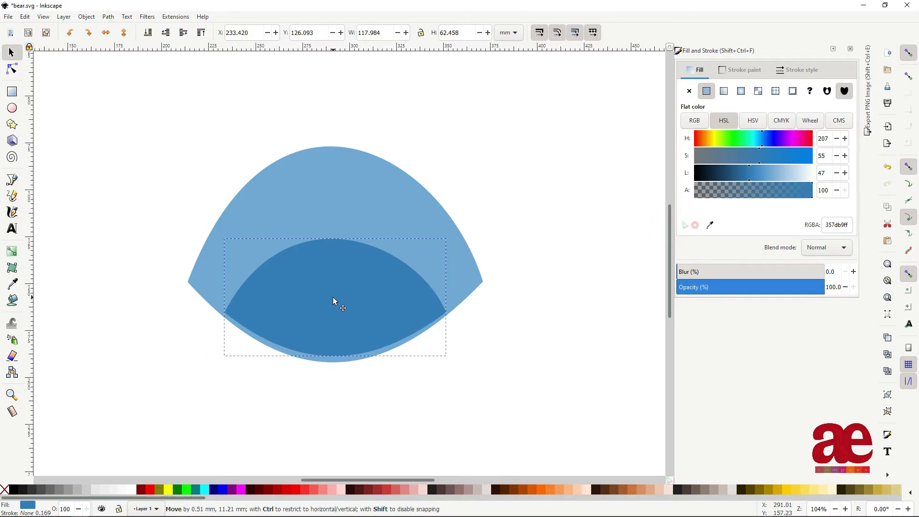
pyautogui.scroll(1, 333, 296)
pyautogui.press('n')
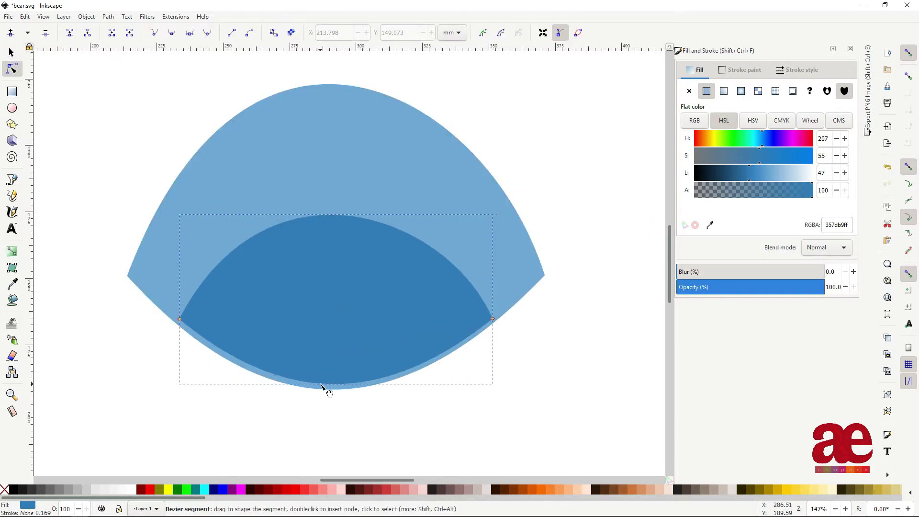
pyautogui.press('s')
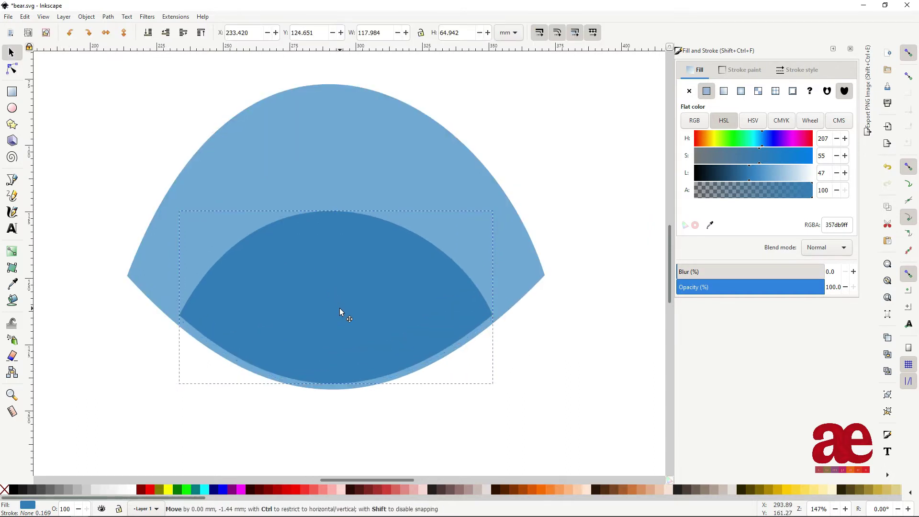
# Duplicate it into a smaller, narrower pale blue muzzle positioned lower inside.
pyautogui.hotkey('ctrl', 'd')
pyautogui.moveTo(495, 207); pyautogui.dragTo(413, 290)
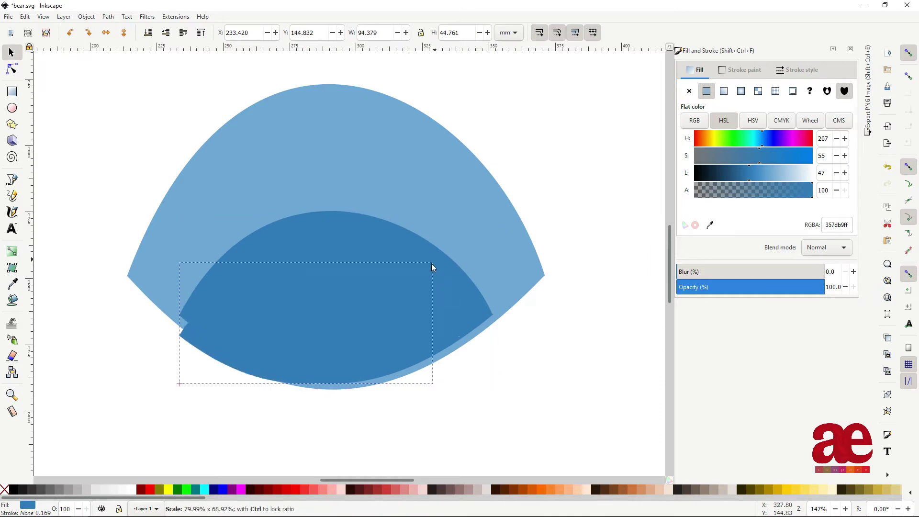
pyautogui.click(804, 173)
pyautogui.moveTo(297, 341)
pyautogui.mouseDown()
pyautogui.moveTo(334, 328)
pyautogui.moveTo(332, 320)
pyautogui.mouseUp()
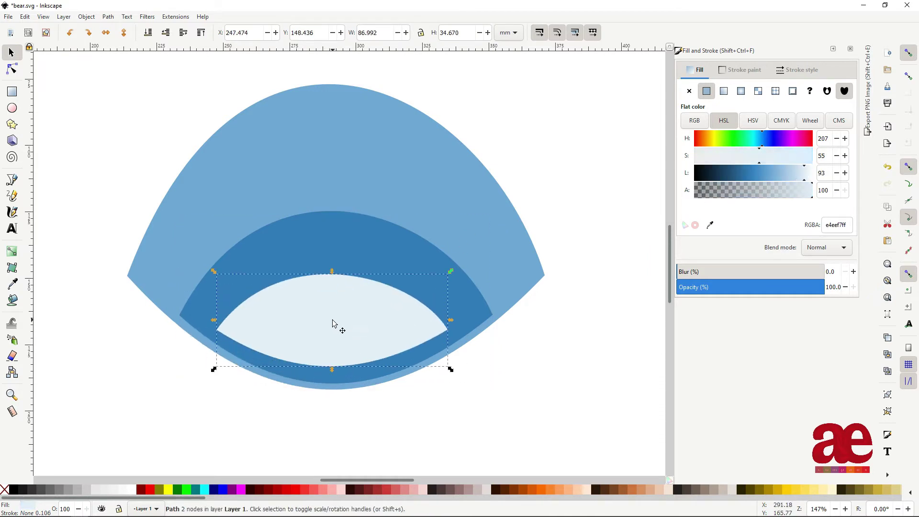
pyautogui.moveTo(451, 325); pyautogui.dragTo(357, 322)
pyautogui.moveTo(283, 327); pyautogui.dragTo(325, 339)
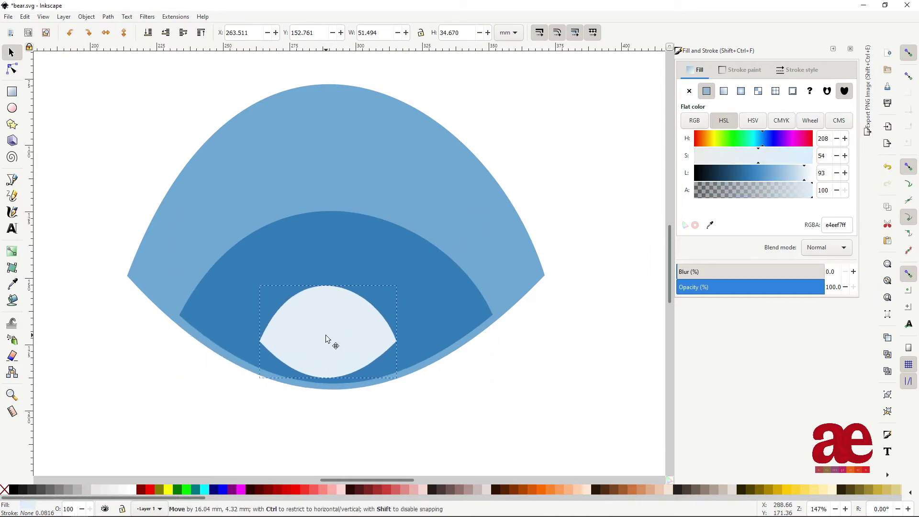
pyautogui.scroll(-4, 335, 326)
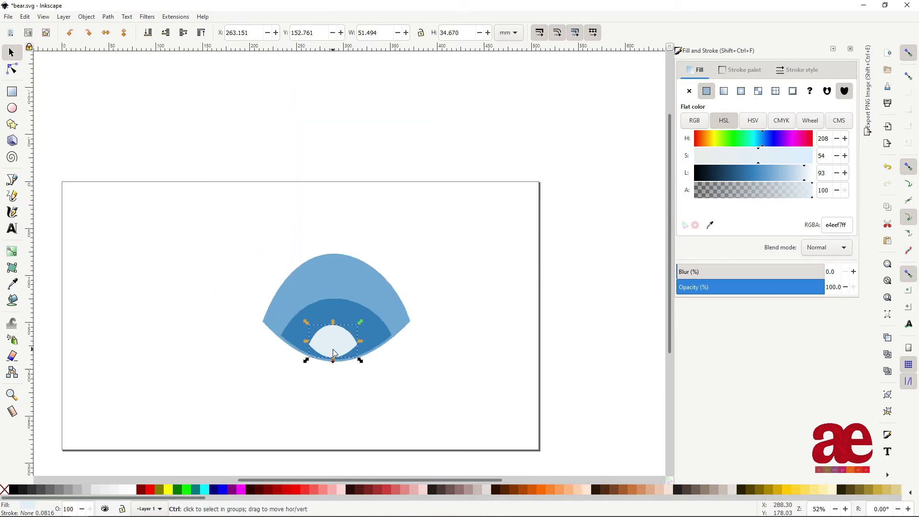
pyautogui.scroll(6, 333, 349)
# Make a near-black nose copy, shrink it, move it up and narrow it.
pyautogui.click(702, 173)
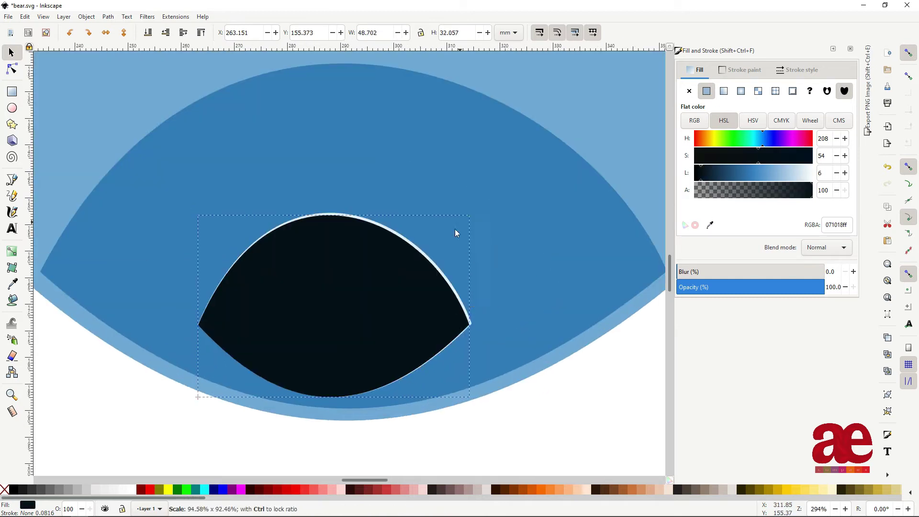
pyautogui.moveTo(475, 210); pyautogui.dragTo(396, 308)
pyautogui.moveTo(326, 358)
pyautogui.mouseDown()
pyautogui.moveTo(361, 314)
pyautogui.moveTo(355, 300)
pyautogui.mouseUp()
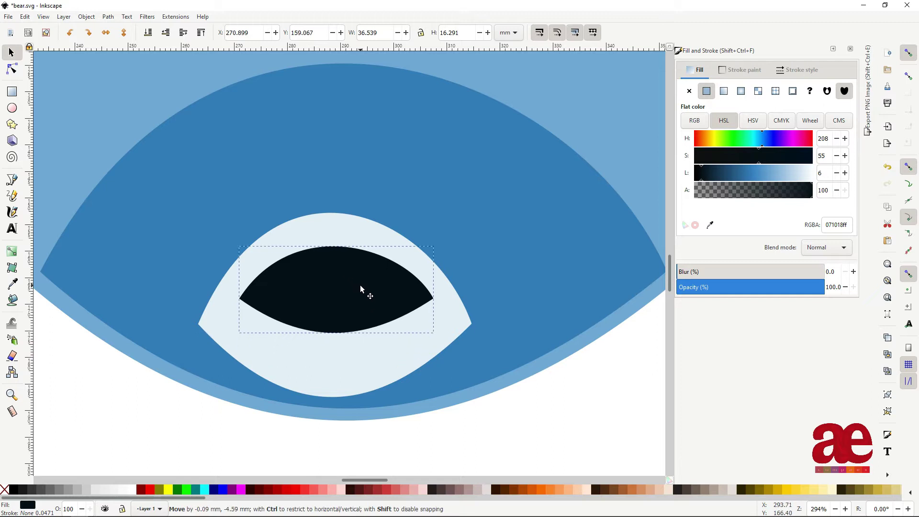
pyautogui.moveTo(431, 298)
pyautogui.mouseDown()
pyautogui.moveTo(364, 303)
pyautogui.moveTo(349, 288)
pyautogui.mouseUp()
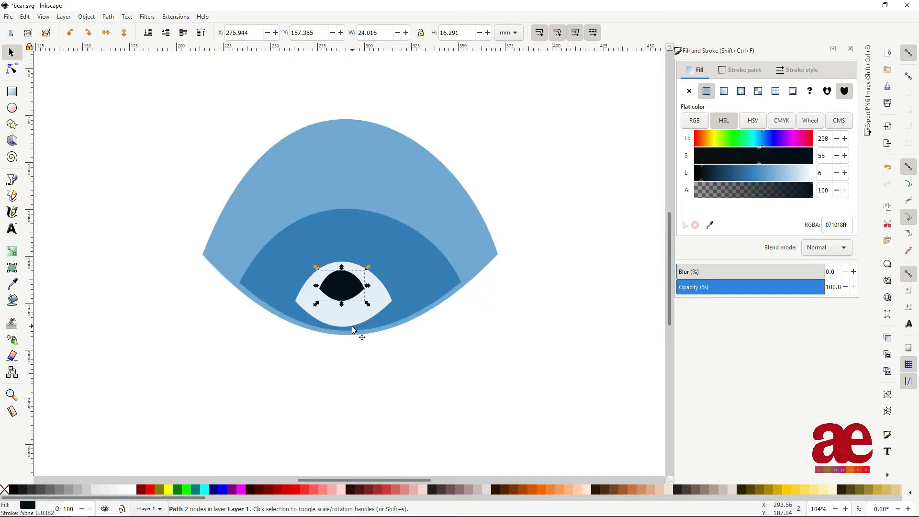
# Stretch the darker blue face shape taller and wider to the left.
pyautogui.keyDown('ctrl'); pyautogui.scroll(-3, 349, 288); pyautogui.keyUp('ctrl')
pyautogui.scroll(4, 360, 335)
pyautogui.click(352, 287)
pyautogui.moveTo(351, 283); pyautogui.dragTo(350, 244)
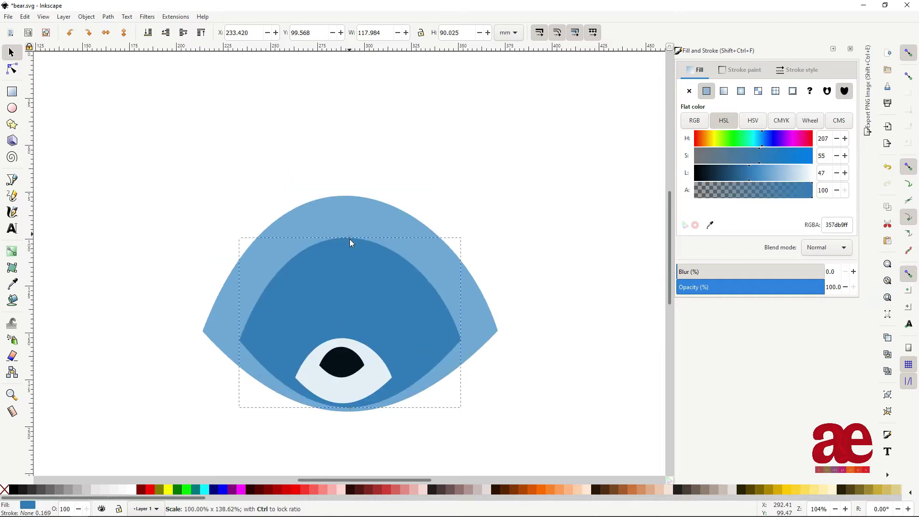
pyautogui.moveTo(237, 325); pyautogui.dragTo(214, 324)
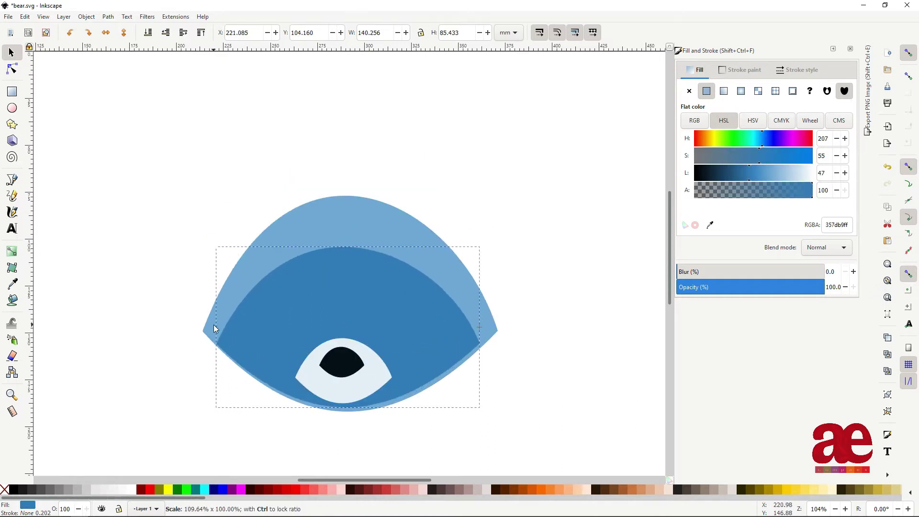
# Scale up the pale muzzle and black nose together.
pyautogui.click(349, 373)
pyautogui.keyDown('shift'); pyautogui.click(296, 378); pyautogui.keyUp('shift')
pyautogui.moveTo(288, 334); pyautogui.dragTo(278, 317)
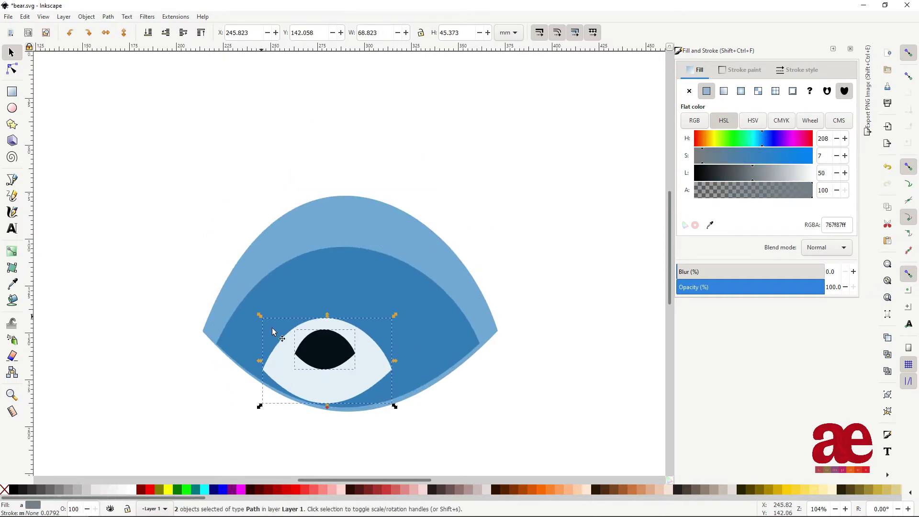
pyautogui.click(410, 392)
pyautogui.keyDown('ctrl'); pyautogui.scroll(2, 411, 392); pyautogui.keyUp('ctrl')
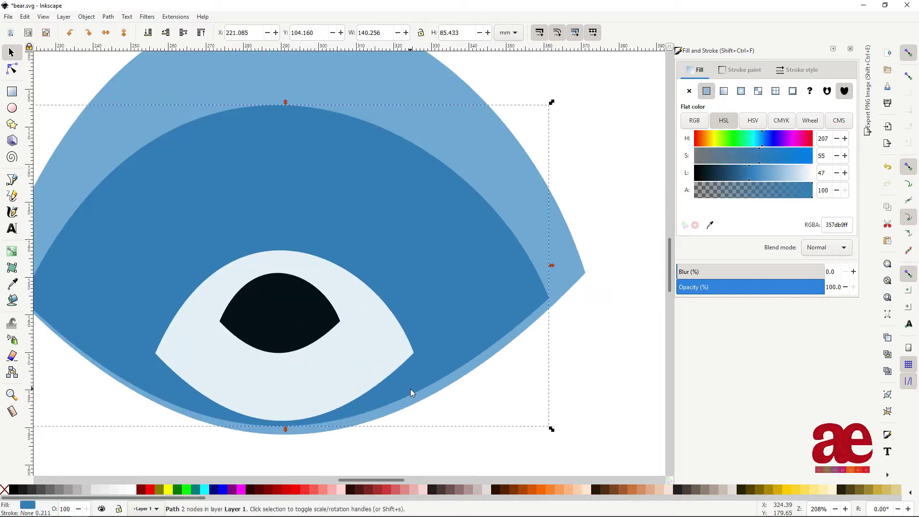
# Adjust the face shape's left and right corner nodes to follow the dome's base.
pyautogui.press('n')
pyautogui.moveTo(597, 279); pyautogui.dragTo(597, 285)
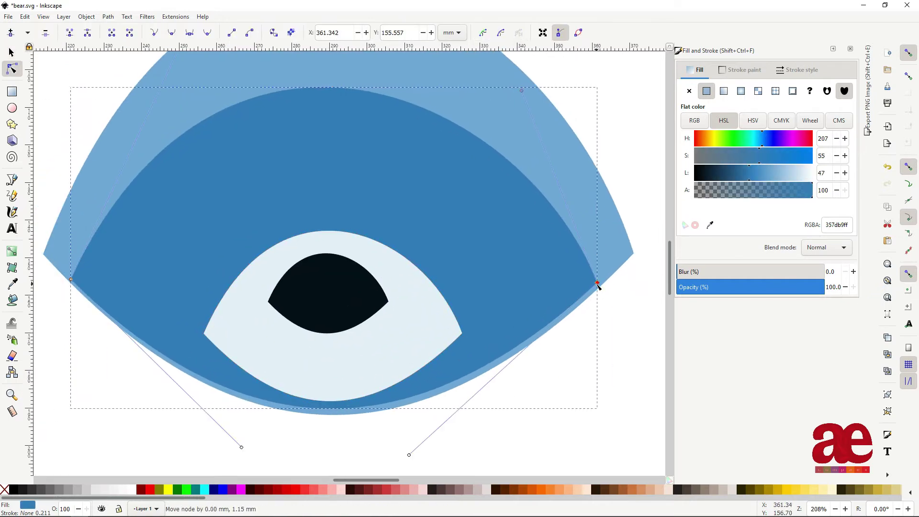
pyautogui.moveTo(72, 282); pyautogui.dragTo(79, 285)
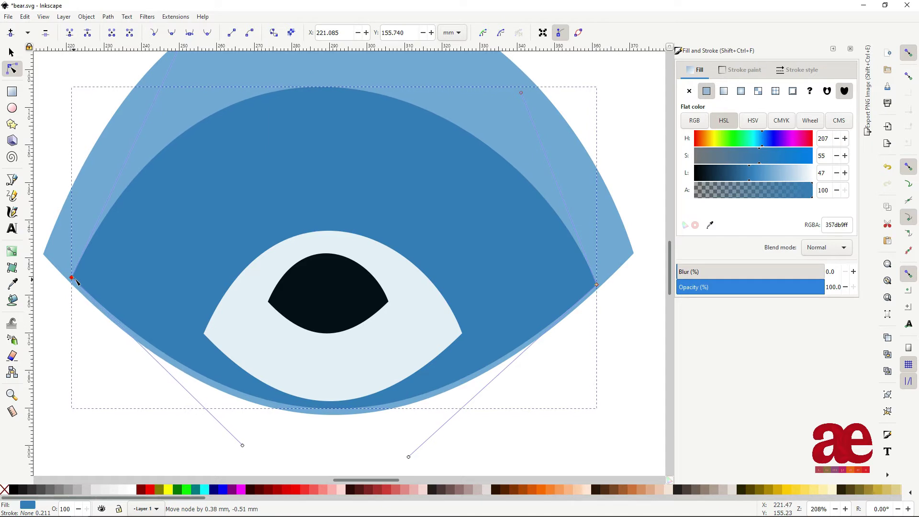
pyautogui.scroll(5, 215, 293)
pyautogui.scroll(-5, 359, 297)
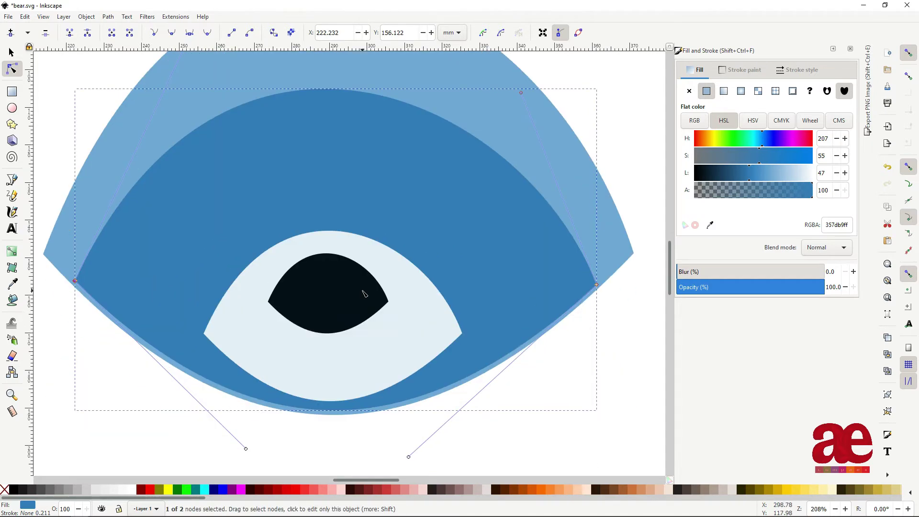
pyautogui.scroll(4, 364, 294)
pyautogui.scroll(-2, 376, 309)
pyautogui.click(339, 325)
pyautogui.press('s')
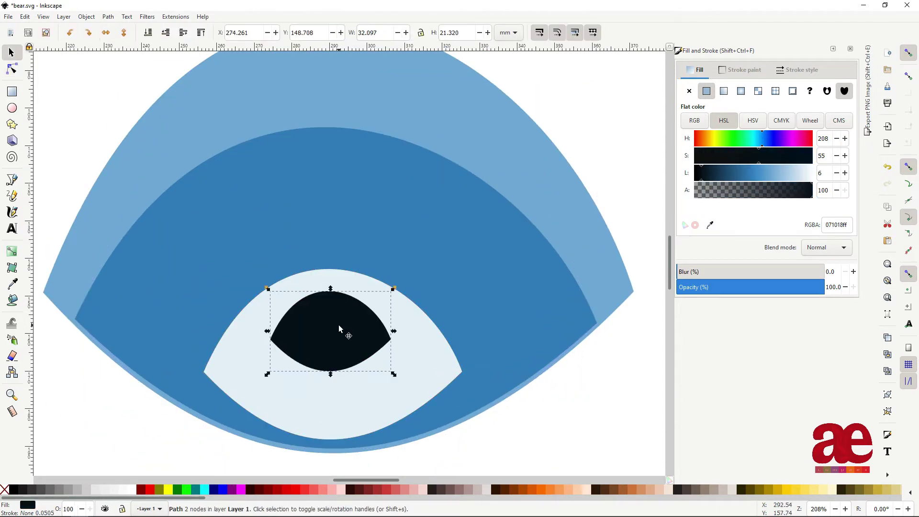
pyautogui.scroll(-3, 338, 324)
pyautogui.scroll(2, 335, 336)
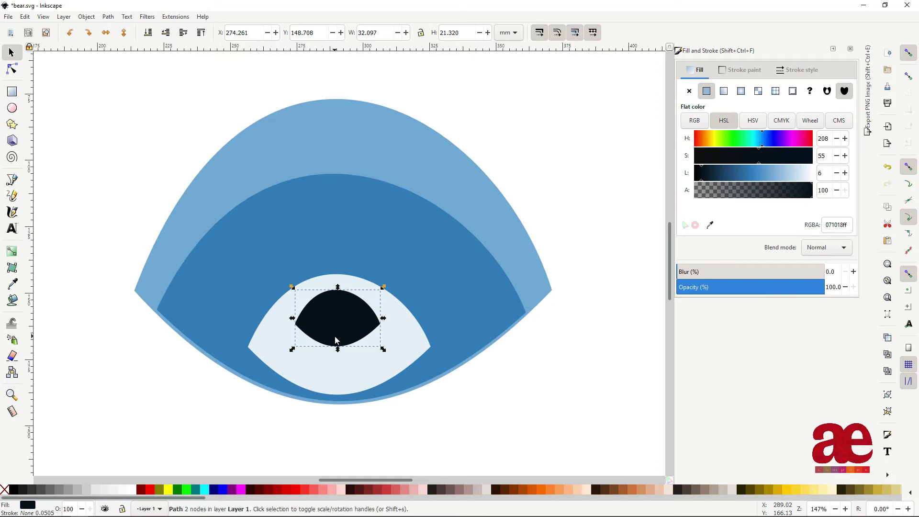
# Draw a small dark circle eye sized 7 by 7.
pyautogui.click(12, 109)
pyautogui.moveTo(262, 238); pyautogui.dragTo(282, 258)
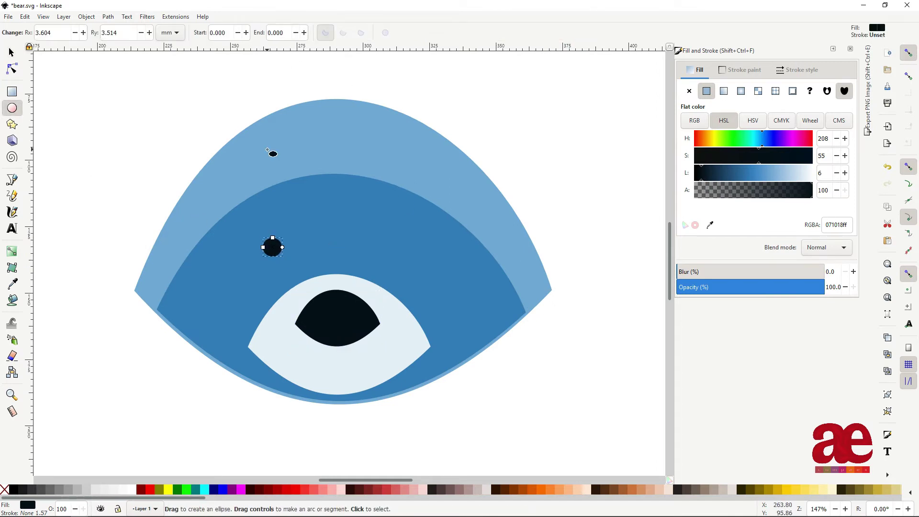
pyautogui.write('s')
pyautogui.write('7')
pyautogui.press('Tab')
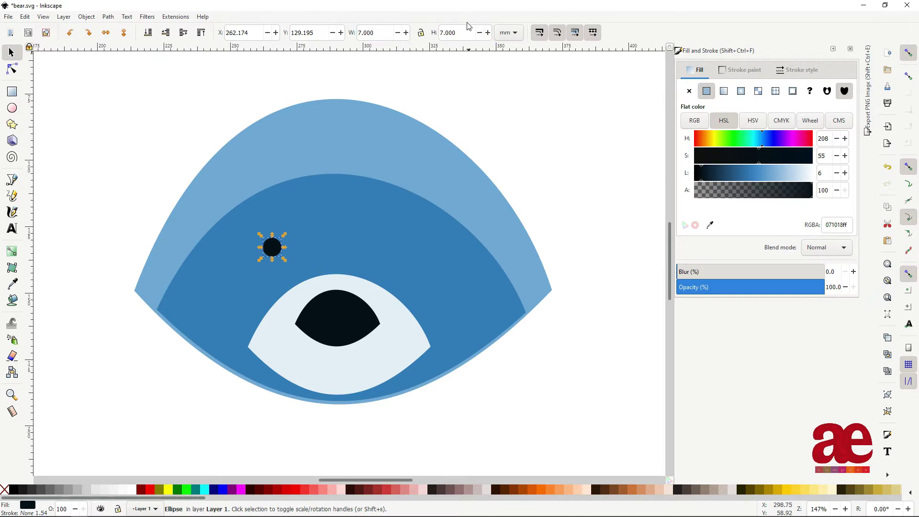
# Add a 3 by 3 highlight in the muzzle's light colour at the eye's upper left.
pyautogui.scroll(3, 273, 254)
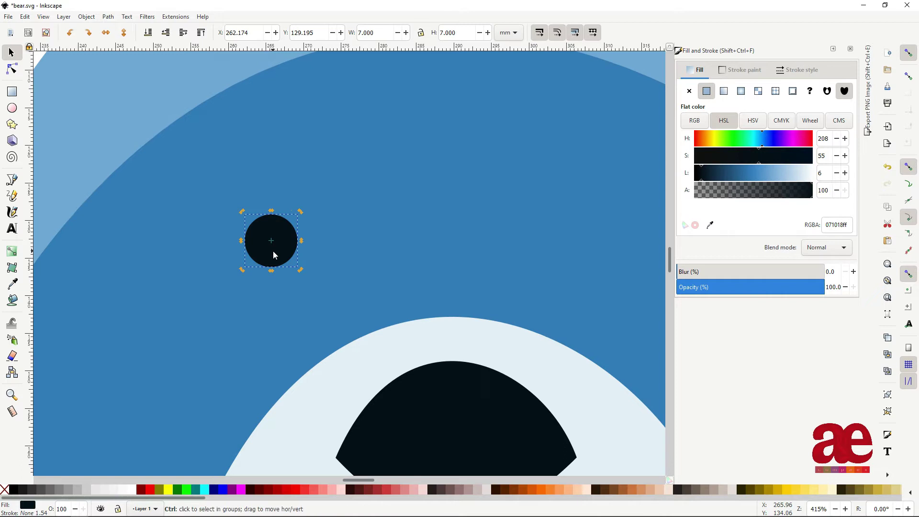
pyautogui.write('3')
pyautogui.press('Return')
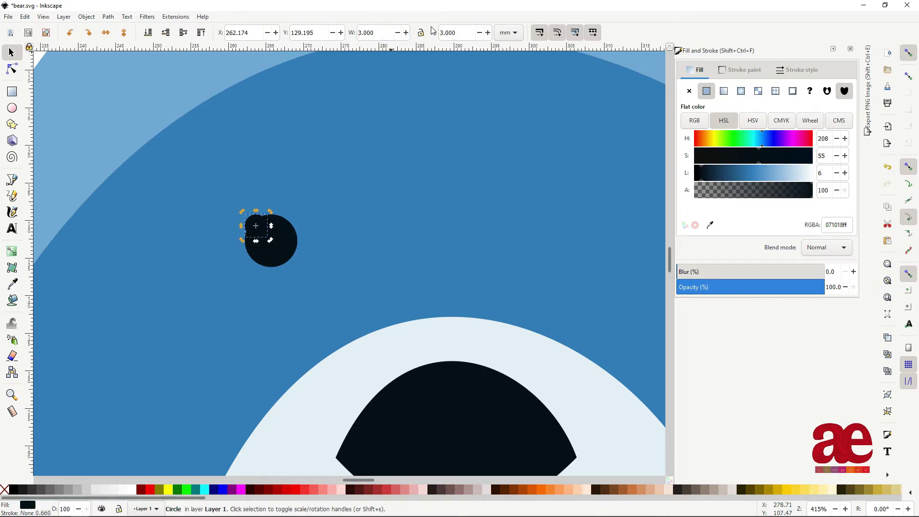
pyautogui.press('d')
pyautogui.click(421, 343)
pyautogui.press('s')
pyautogui.moveTo(259, 229); pyautogui.dragTo(265, 234)
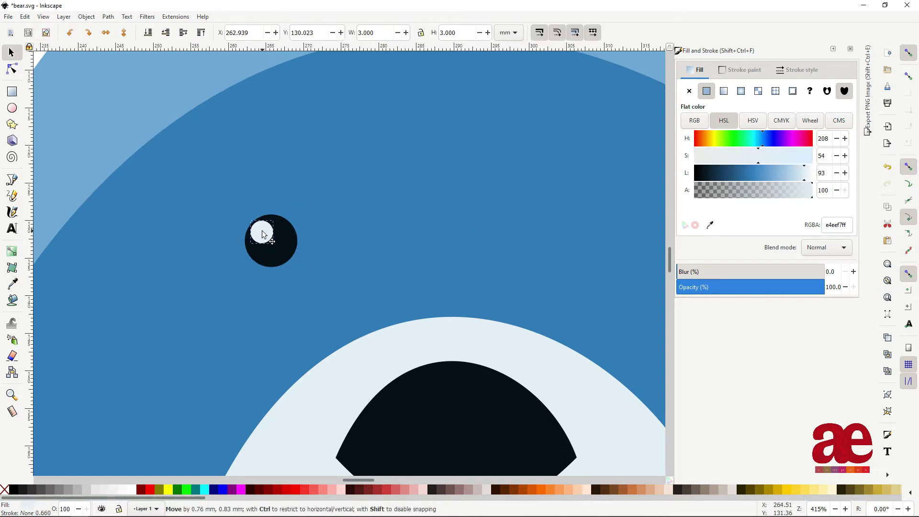
# Copy the eye with its highlight to the right side of the face.
pyautogui.keyDown('shift'); pyautogui.click(283, 251); pyautogui.keyUp('shift')
pyautogui.scroll(-3, 416, 246)
pyautogui.hotkey('ctrl', 'd')
pyautogui.moveTo(375, 248); pyautogui.dragTo(503, 250)
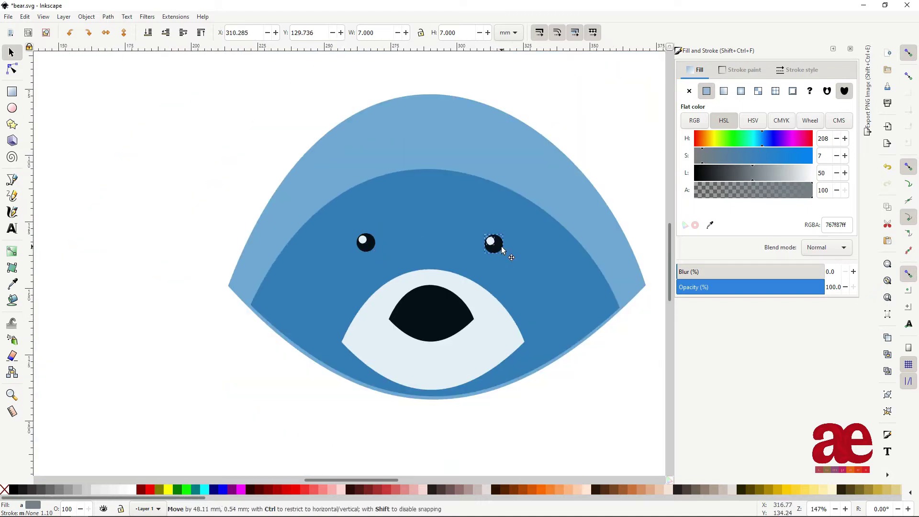
pyautogui.hscroll(3, 469, 378)
pyautogui.scroll(1, 349, 359)
pyautogui.click(352, 298)
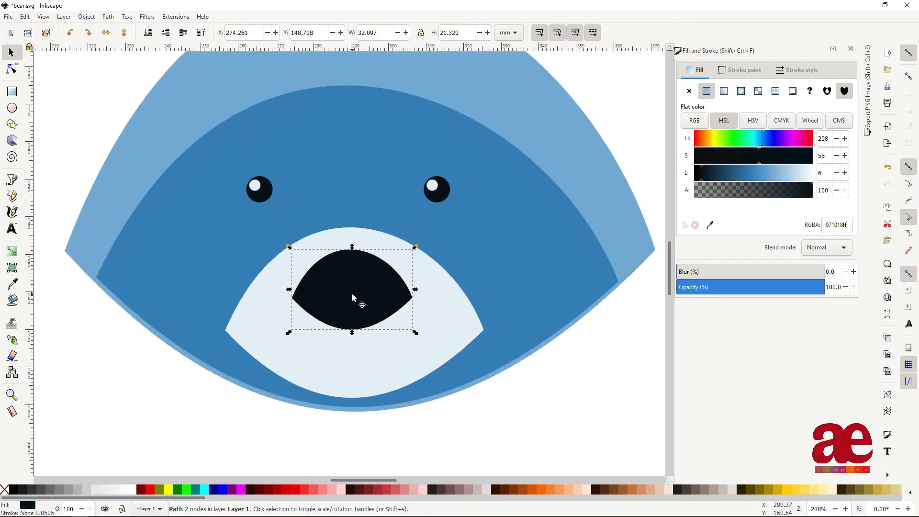
# Draw a mouth line below the nose and bend it into a U-shaped smile.
pyautogui.click(13, 179)
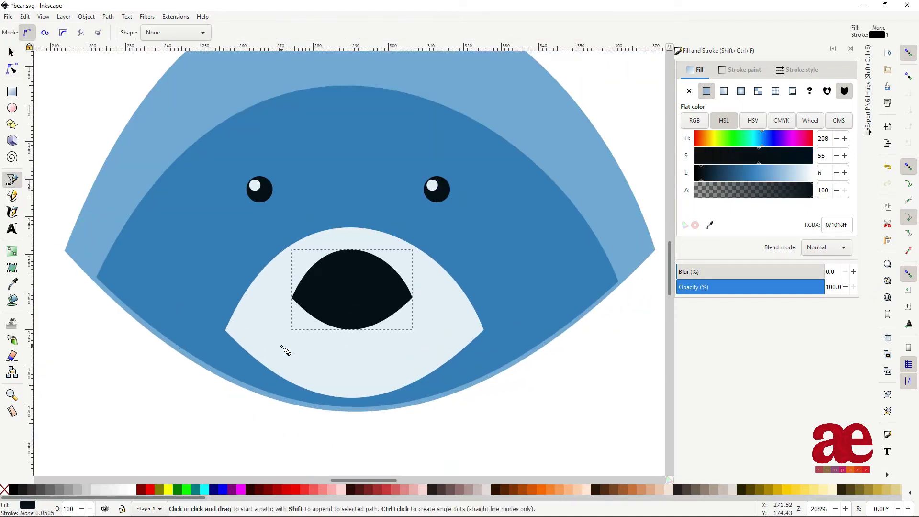
pyautogui.click(281, 346)
pyautogui.doubleClick(428, 345)
pyautogui.scroll(1, 326, 355)
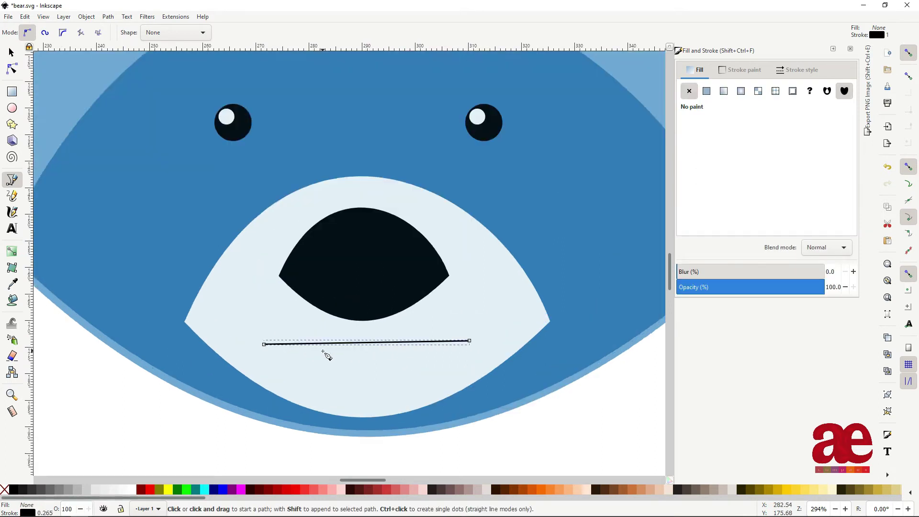
pyautogui.scroll(1, 479, 345)
pyautogui.press('n')
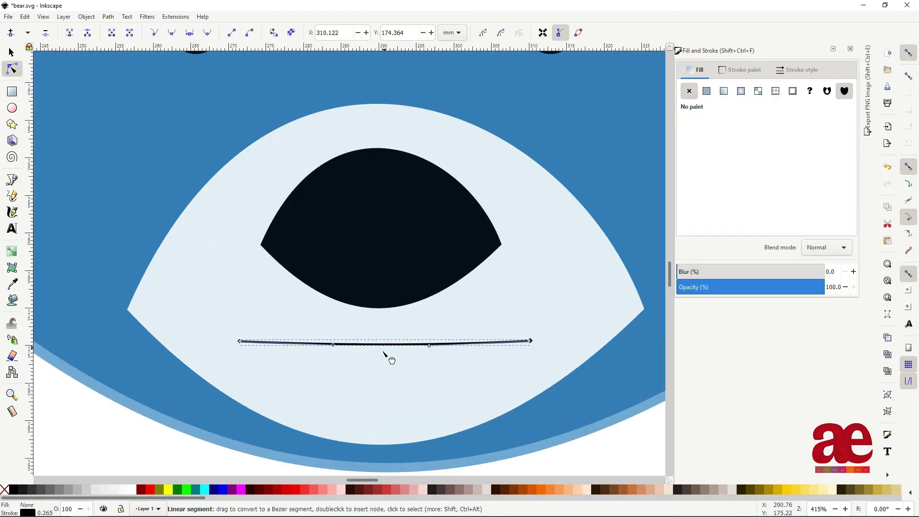
pyautogui.moveTo(385, 339)
pyautogui.mouseDown()
pyautogui.moveTo(378, 424)
pyautogui.moveTo(412, 411)
pyautogui.moveTo(407, 402)
pyautogui.moveTo(400, 417)
pyautogui.mouseUp()
pyautogui.click(405, 423)
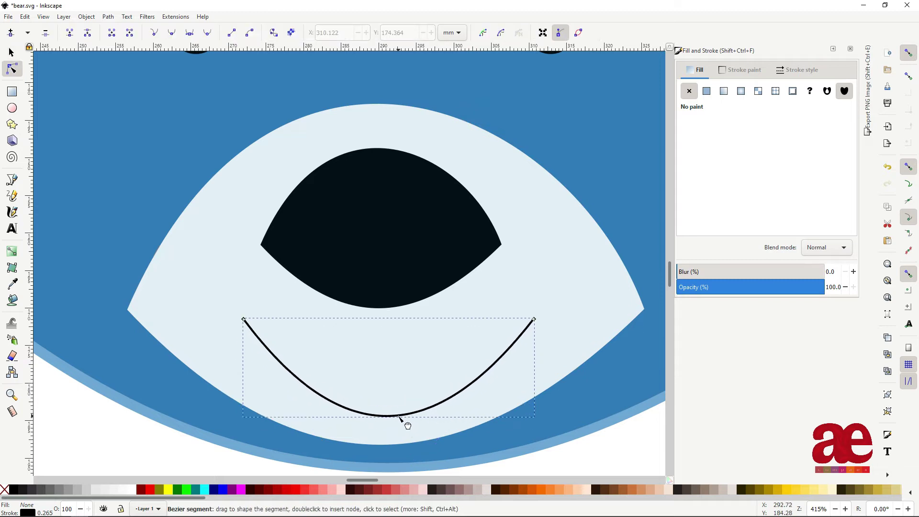
pyautogui.scroll(-5, 503, 357)
pyautogui.scroll(1, 502, 350)
pyautogui.scroll(3, 483, 349)
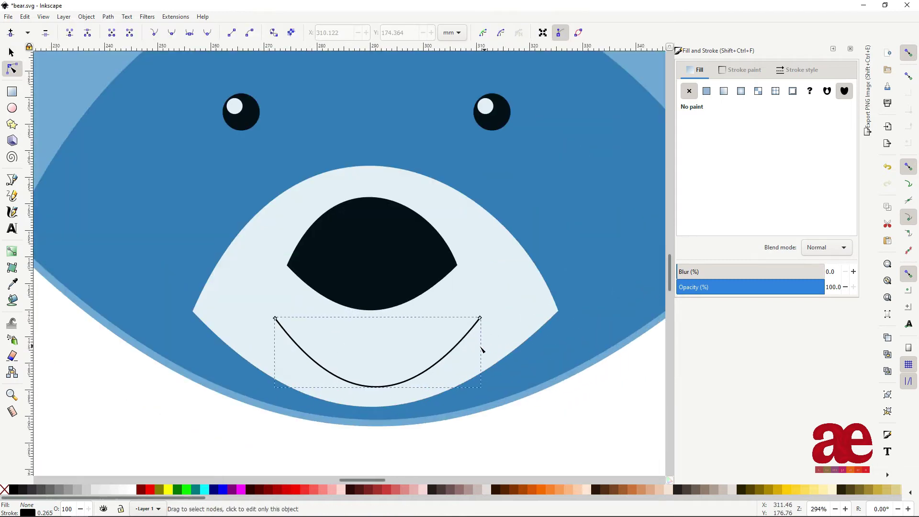
pyautogui.scroll(1, 455, 344)
pyautogui.moveTo(453, 343)
pyautogui.mouseDown()
pyautogui.moveTo(476, 349)
pyautogui.moveTo(236, 380)
pyautogui.moveTo(456, 375)
pyautogui.mouseUp()
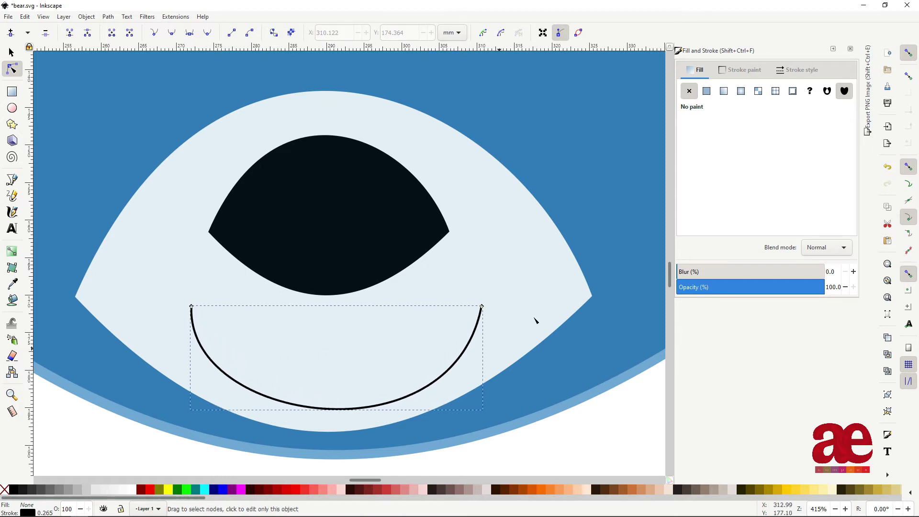
# Thicken the smile's stroke to 0.965 mm, deselect, and save the drawing.
pyautogui.click(803, 70)
pyautogui.scroll(7, 745, 91)
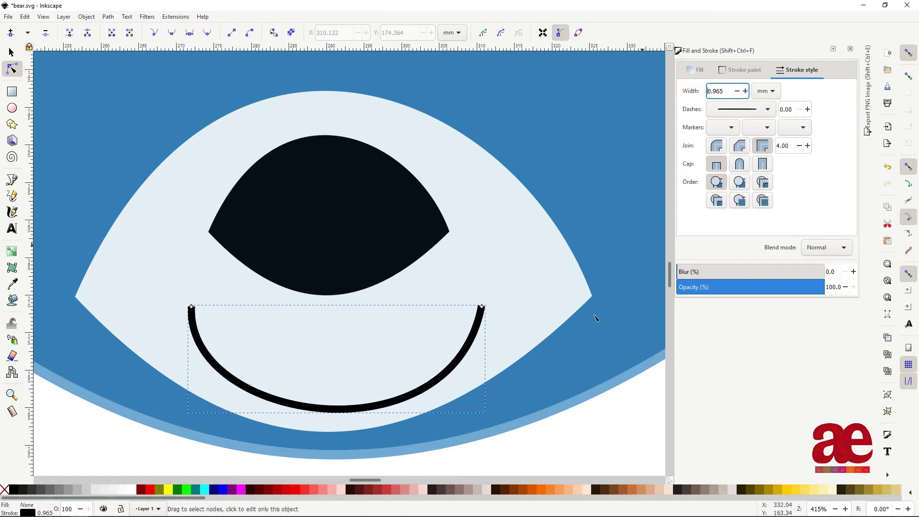
pyautogui.press('Escape')
pyautogui.hotkey('ctrl', 's')
pyautogui.scroll(-2, 501, 388)
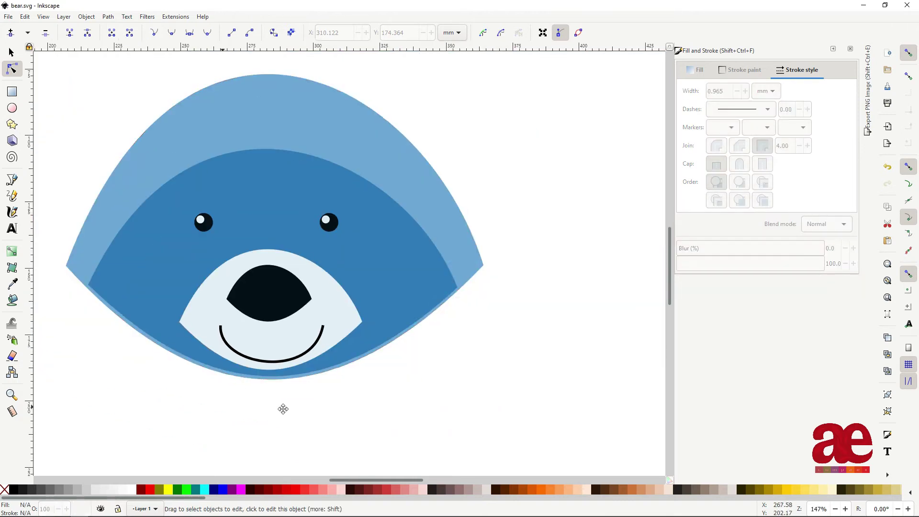
# Draw a closed three-point ear path at the head's upper left.
pyautogui.scroll(-1, 283, 409)
pyautogui.scroll(-1, 300, 411)
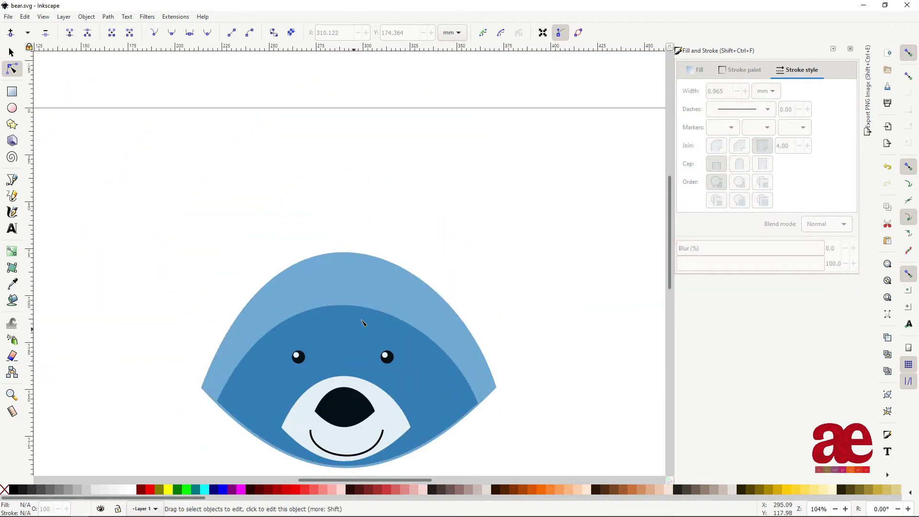
pyautogui.scroll(2, 229, 376)
pyautogui.scroll(-2, 229, 383)
pyautogui.press('b')
pyautogui.click(222, 347)
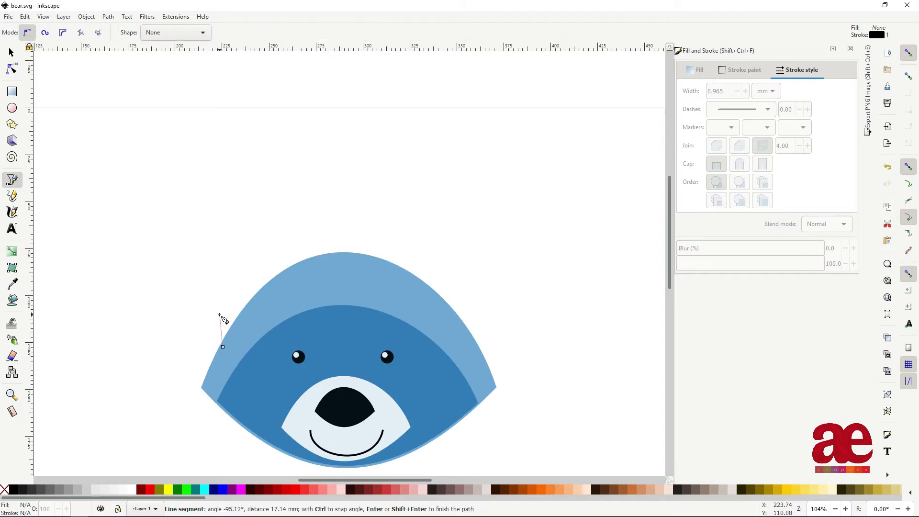
pyautogui.moveTo(218, 317); pyautogui.dragTo(241, 308)
pyautogui.click(265, 295)
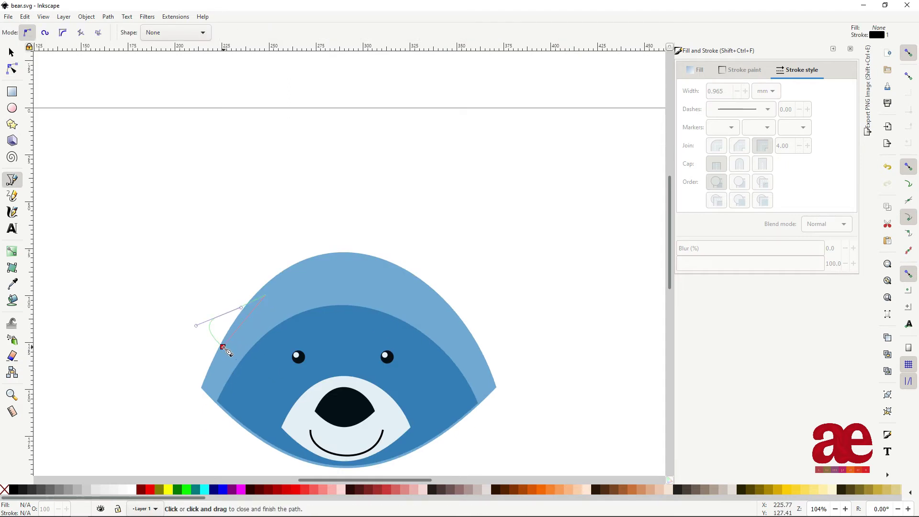
pyautogui.click(223, 346)
# Delete the ear's middle node and pull its curve and handles into a tall pointed ear.
pyautogui.press('n')
pyautogui.click(219, 316)
pyautogui.press('Delete')
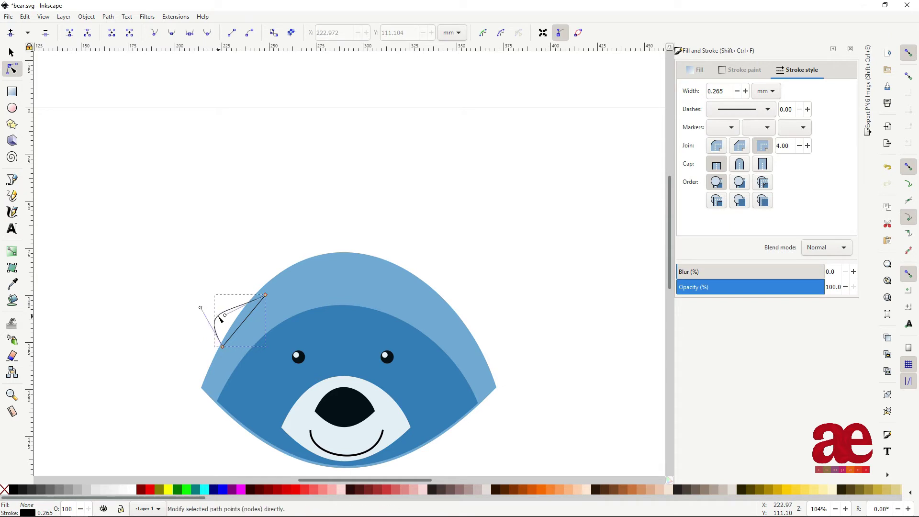
pyautogui.moveTo(177, 251); pyautogui.dragTo(199, 304)
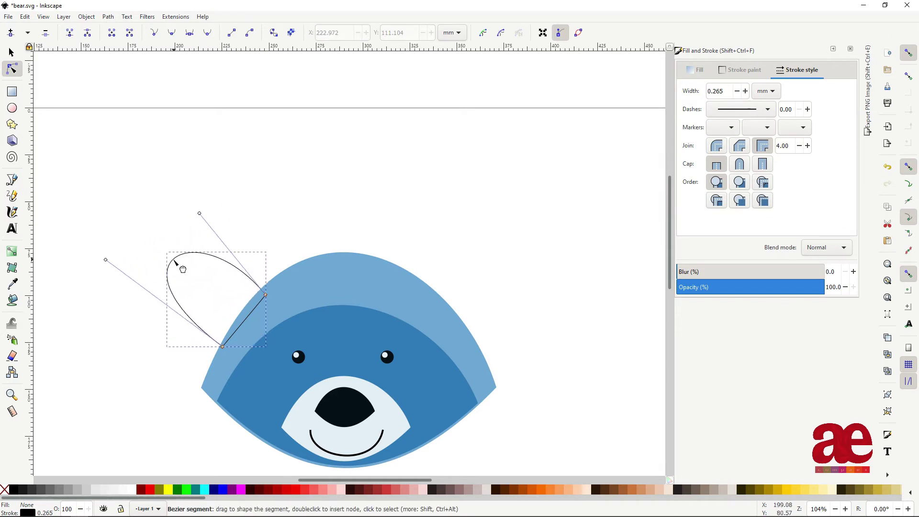
pyautogui.moveTo(206, 311); pyautogui.dragTo(178, 265)
pyautogui.moveTo(266, 296); pyautogui.dragTo(280, 285)
pyautogui.moveTo(210, 203); pyautogui.dragTo(195, 226)
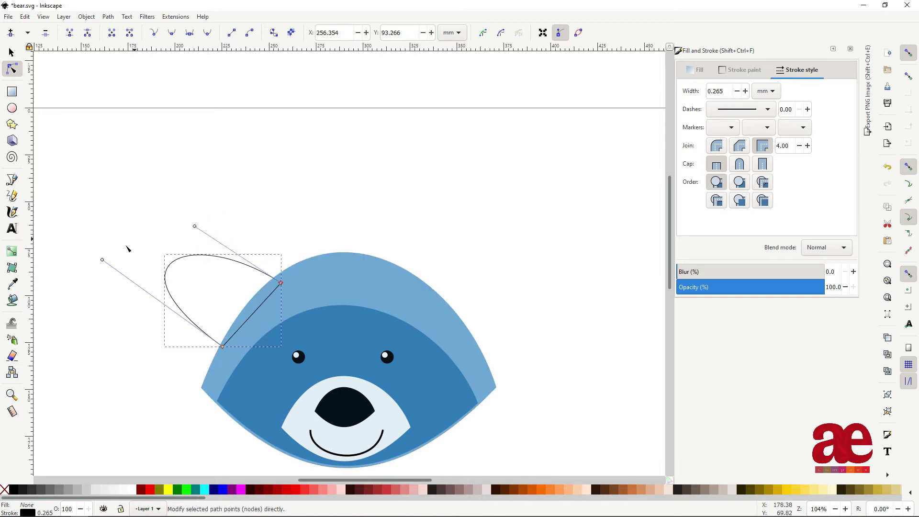
pyautogui.moveTo(102, 260)
pyautogui.mouseDown()
pyautogui.moveTo(158, 231)
pyautogui.moveTo(191, 242)
pyautogui.mouseUp()
pyautogui.moveTo(184, 209); pyautogui.dragTo(138, 232)
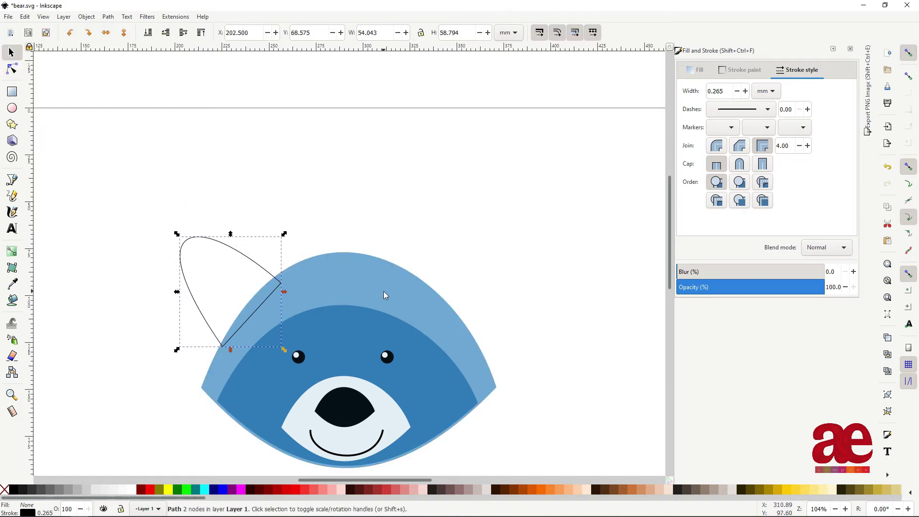
# Fill the ear outline with the head's light blue and remove its stroke.
pyautogui.press('d')
pyautogui.click(400, 293)
pyautogui.click(744, 69)
pyautogui.click(690, 91)
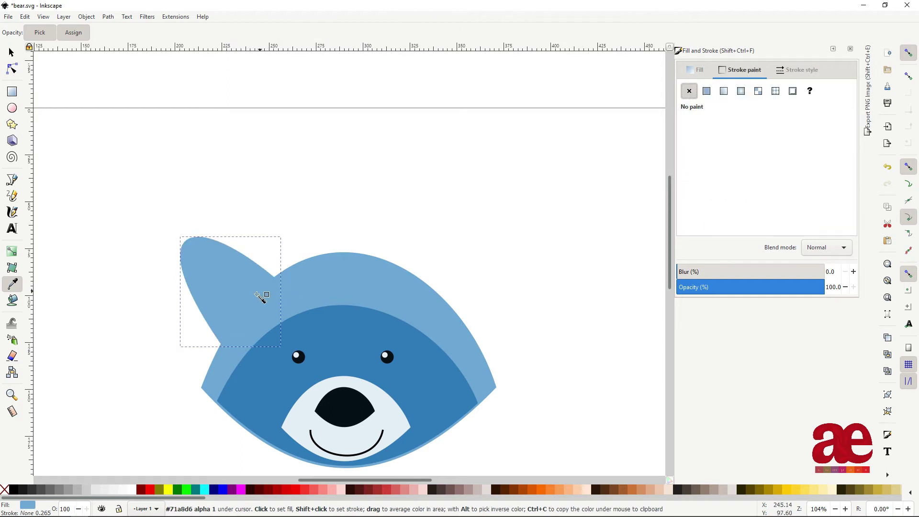
pyautogui.keyDown('ctrl'); pyautogui.scroll(1, 234, 292); pyautogui.keyUp('ctrl')
# Shrink a copy of the ear into an inner ear filled with the face's dark blue.
pyautogui.press('s')
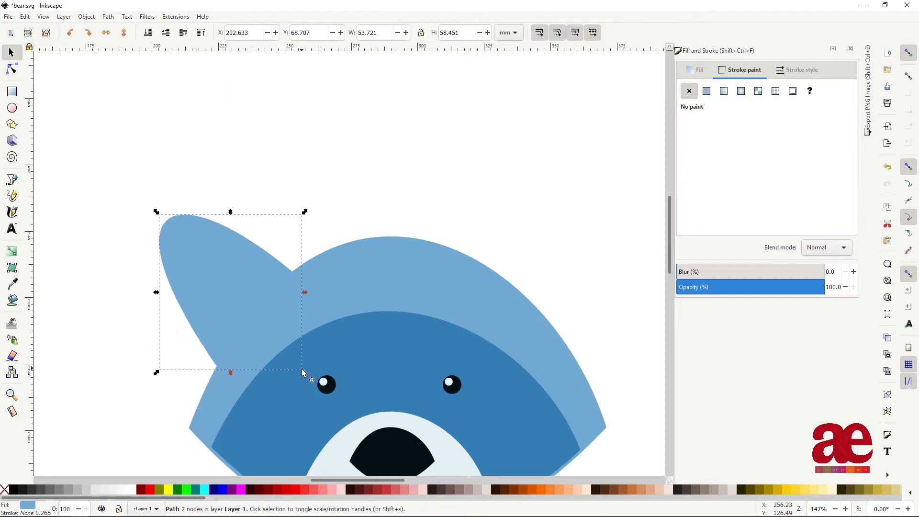
pyautogui.moveTo(303, 370); pyautogui.dragTo(274, 324)
pyautogui.press('d')
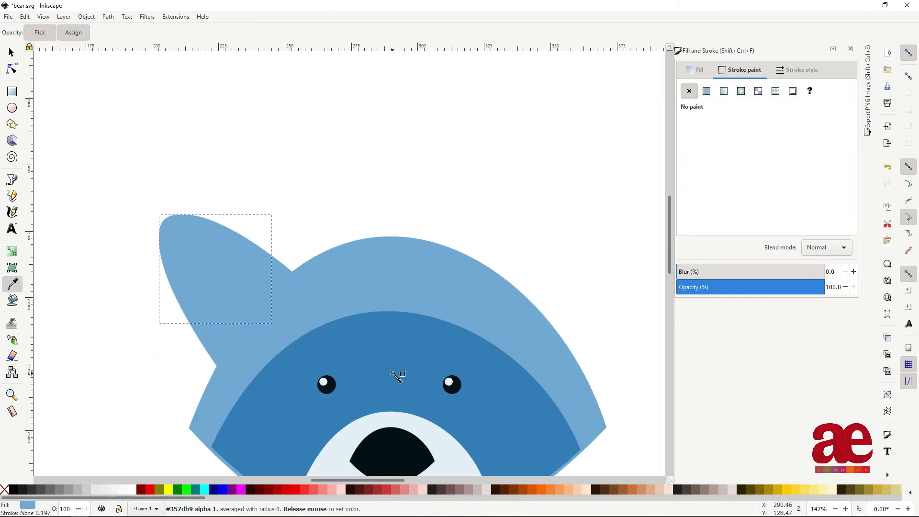
pyautogui.click(398, 375)
pyautogui.keyDown('ctrl'); pyautogui.scroll(1, 290, 322); pyautogui.keyUp('ctrl')
pyautogui.press('s')
pyautogui.moveTo(191, 230); pyautogui.dragTo(214, 265)
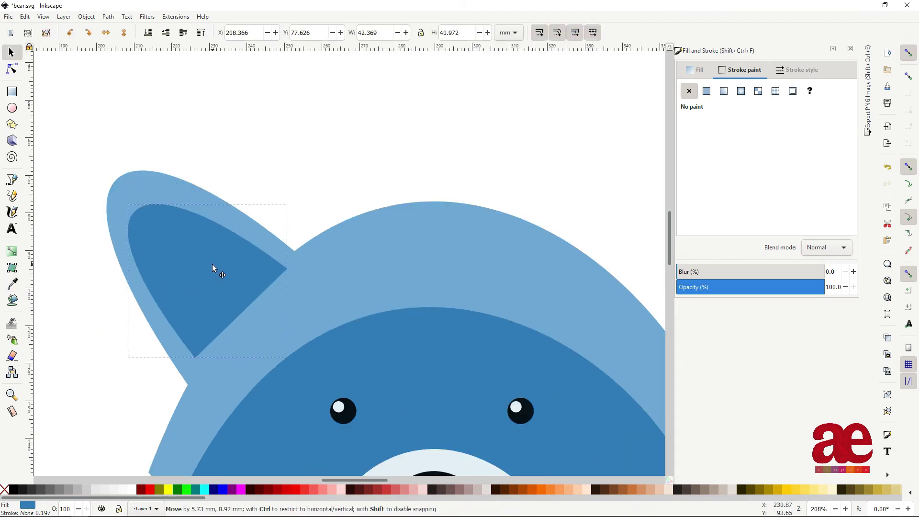
# Test flips on the inner ear, then nudge it slightly right inside the ear.
pyautogui.keyDown('ctrl'); pyautogui.scroll(1, 269, 266); pyautogui.keyUp('ctrl')
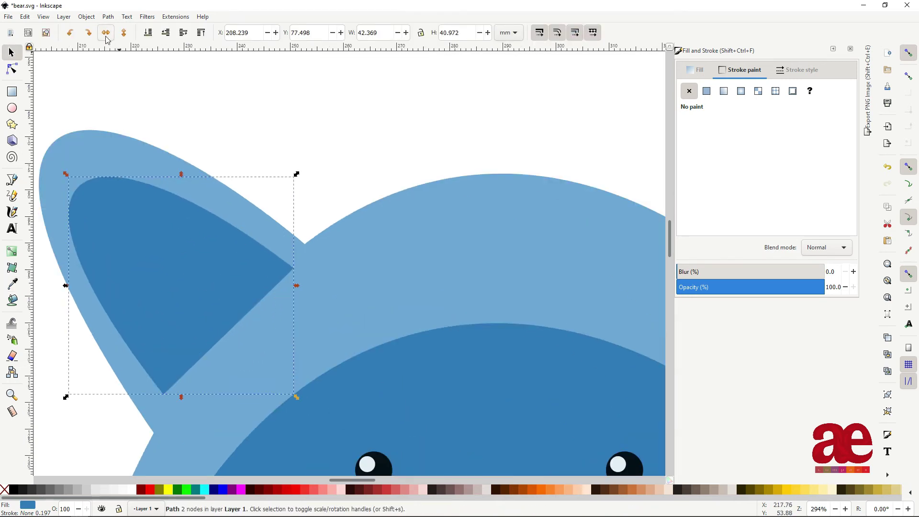
pyautogui.press('h')
pyautogui.press('v')
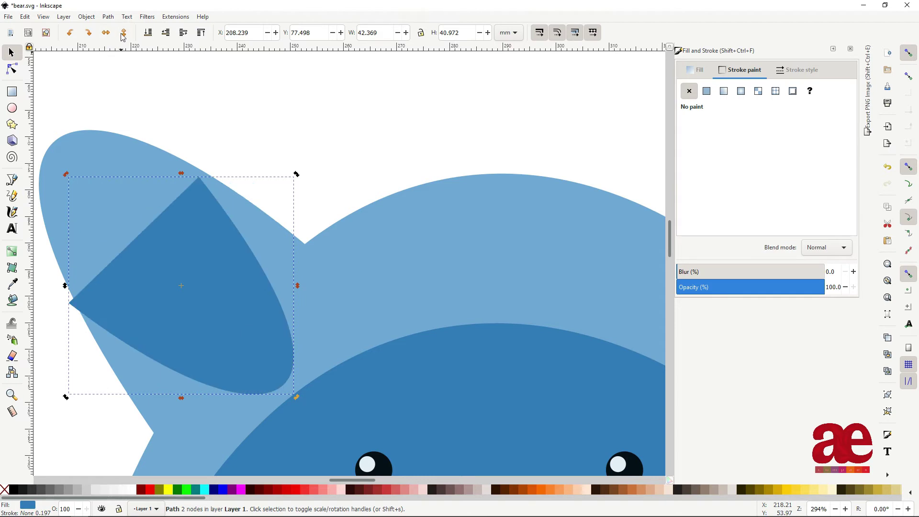
pyautogui.press('h')
pyautogui.press('v')
pyautogui.moveTo(203, 288); pyautogui.dragTo(211, 291)
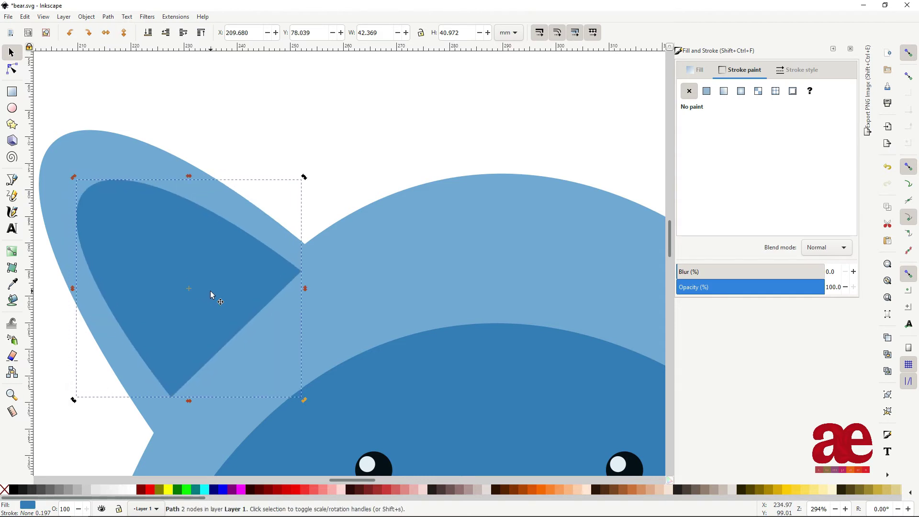
# Duplicate both ear pieces, mirror them horizontally, and place them at the head's upper right.
pyautogui.click(275, 237)
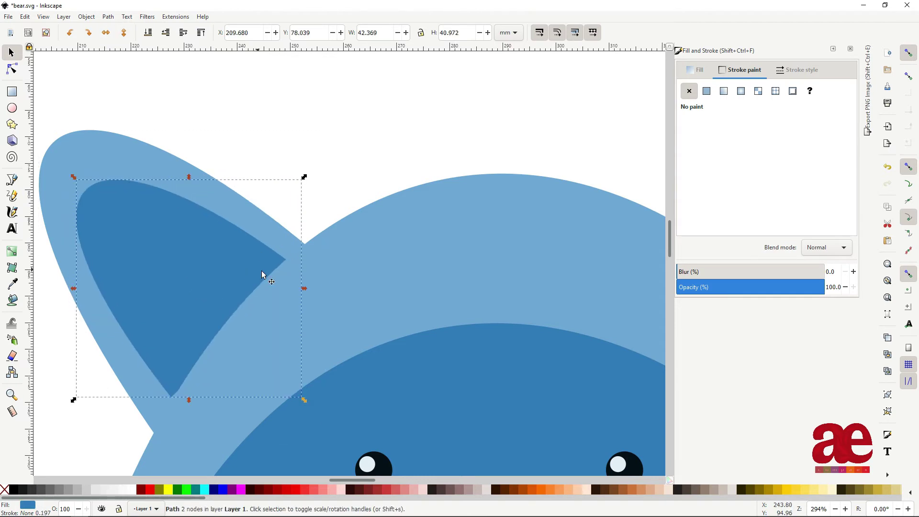
pyautogui.keyDown('ctrl'); pyautogui.scroll(-2, 262, 271); pyautogui.keyUp('ctrl')
pyautogui.keyDown('shift'); pyautogui.click(200, 217); pyautogui.keyUp('shift')
pyautogui.hotkey('ctrl', 'd')
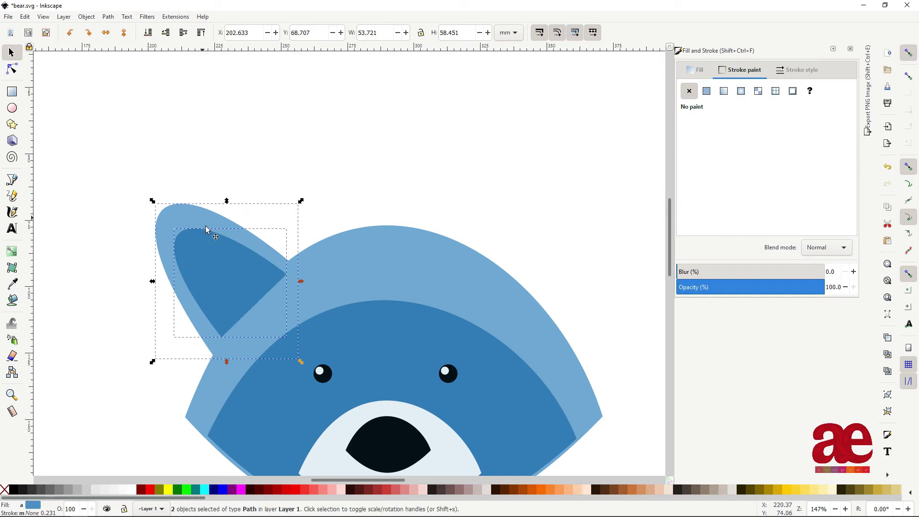
pyautogui.press('h')
pyautogui.moveTo(241, 274)
pyautogui.mouseDown()
pyautogui.moveTo(563, 276)
pyautogui.moveTo(560, 267)
pyautogui.mouseUp()
# Shift the whole blue bear left and duplicate it as a second bear.
pyautogui.keyDown('ctrl'); pyautogui.scroll(-2, 583, 386); pyautogui.keyUp('ctrl')
pyautogui.click(608, 343)
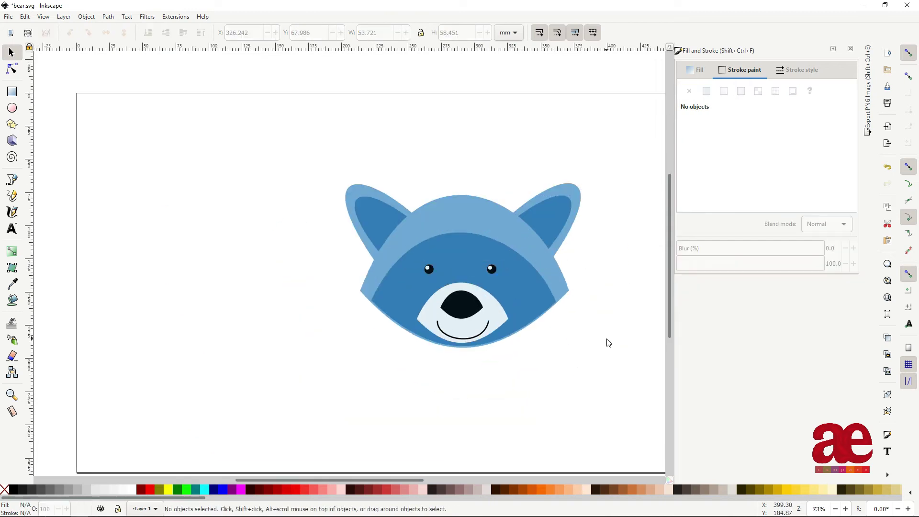
pyautogui.keyDown('ctrl'); pyautogui.scroll(-1, 522, 334); pyautogui.keyUp('ctrl')
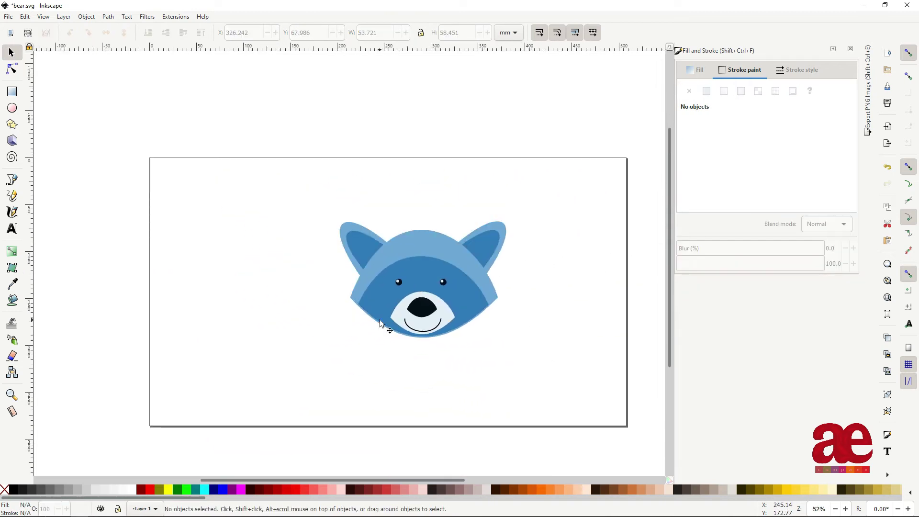
pyautogui.moveTo(306, 200)
pyautogui.mouseDown()
pyautogui.moveTo(538, 342)
pyautogui.moveTo(543, 359)
pyautogui.mouseUp()
pyautogui.moveTo(471, 298)
pyautogui.mouseDown()
pyautogui.moveTo(280, 237)
pyautogui.moveTo(496, 257)
pyautogui.moveTo(526, 249)
pyautogui.mouseUp()
pyautogui.hotkey('ctrl', 'd')
# Select the second bear's outer head and ear shapes for recolouring.
pyautogui.keyDown('ctrl'); pyautogui.scroll(1, 509, 396); pyautogui.keyUp('ctrl')
pyautogui.click(509, 396)
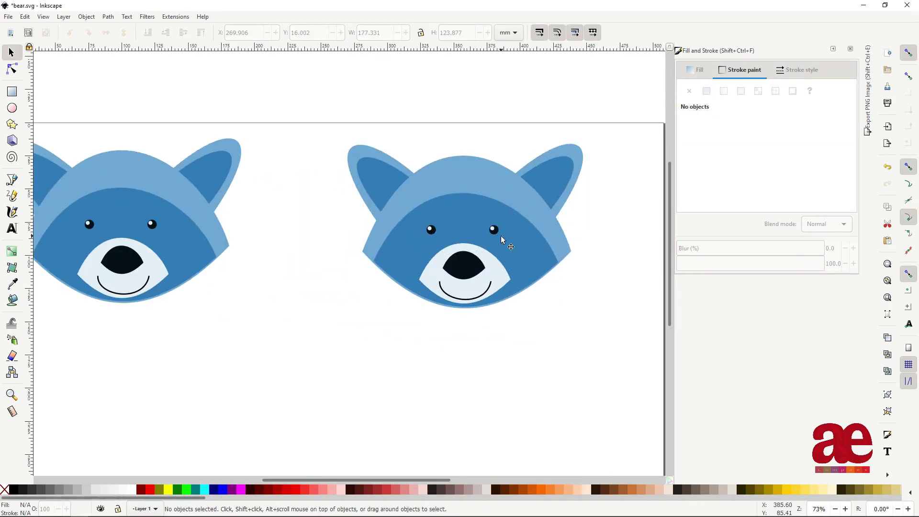
pyautogui.click(470, 178)
pyautogui.keyDown('shift'); pyautogui.click(577, 170); pyautogui.keyUp('shift')
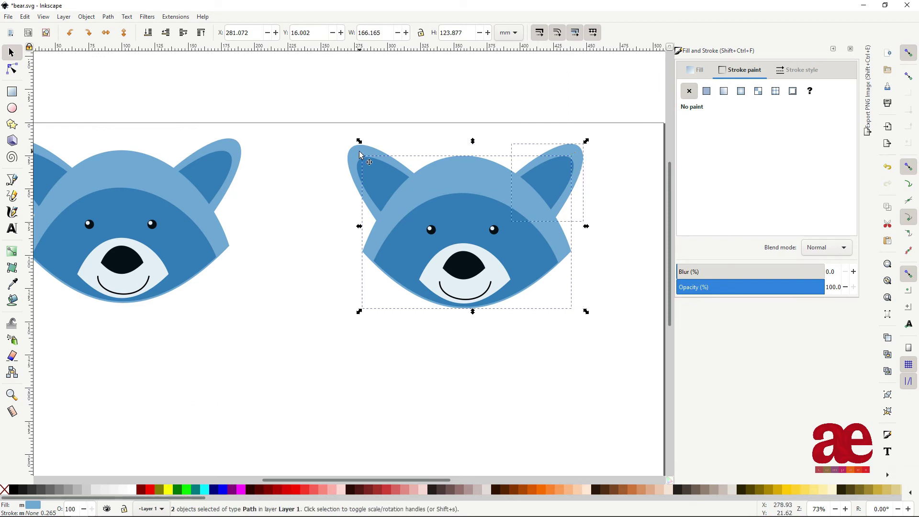
pyautogui.click(707, 91)
pyautogui.click(697, 70)
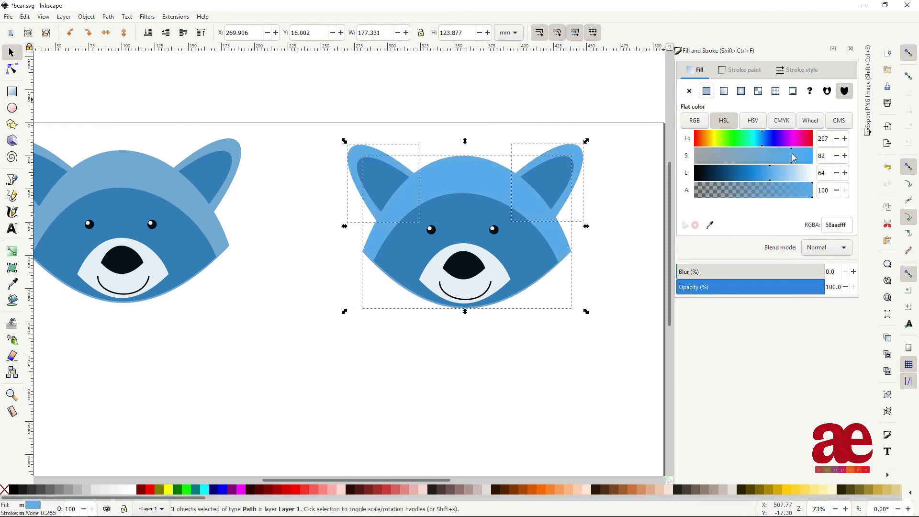
# Adjust the fur's hue, lightness and saturation to a greyish brown.
pyautogui.moveTo(794, 157)
pyautogui.mouseDown()
pyautogui.moveTo(753, 157)
pyautogui.moveTo(737, 174)
pyautogui.mouseUp()
pyautogui.click(778, 174)
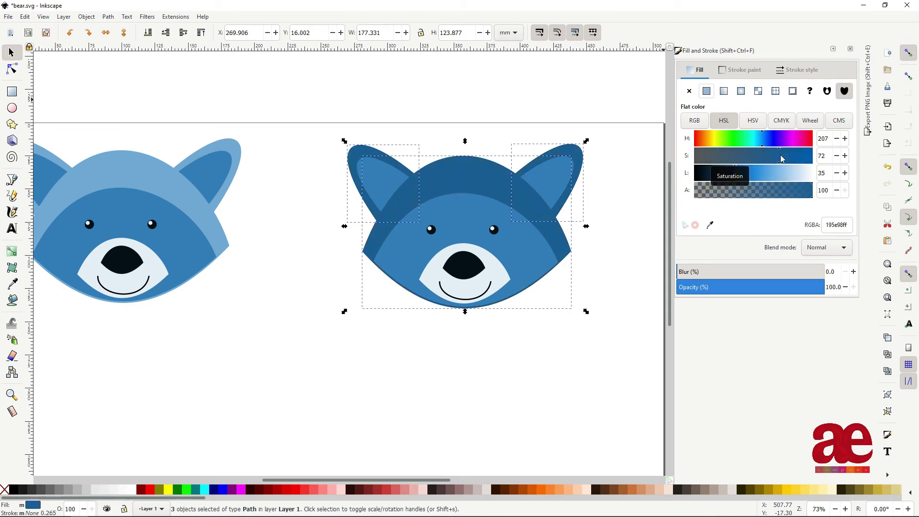
pyautogui.click(754, 139)
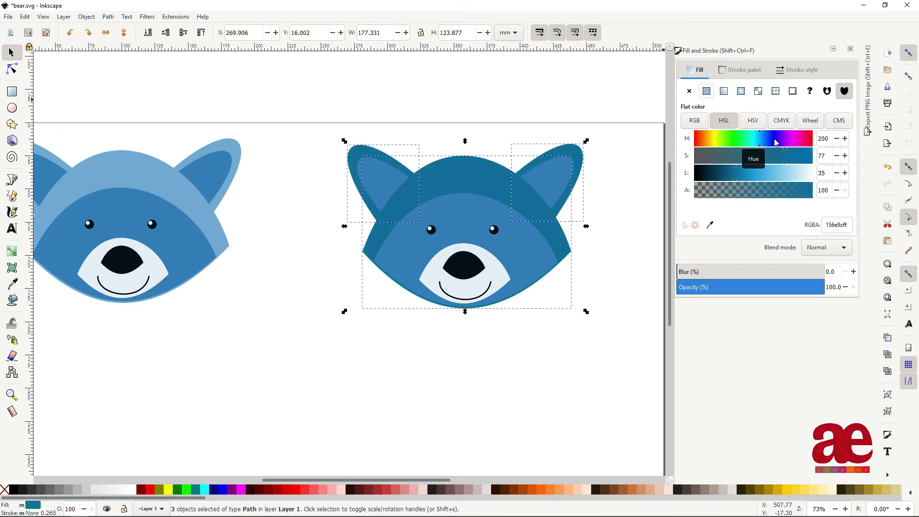
pyautogui.click(804, 139)
pyautogui.click(697, 143)
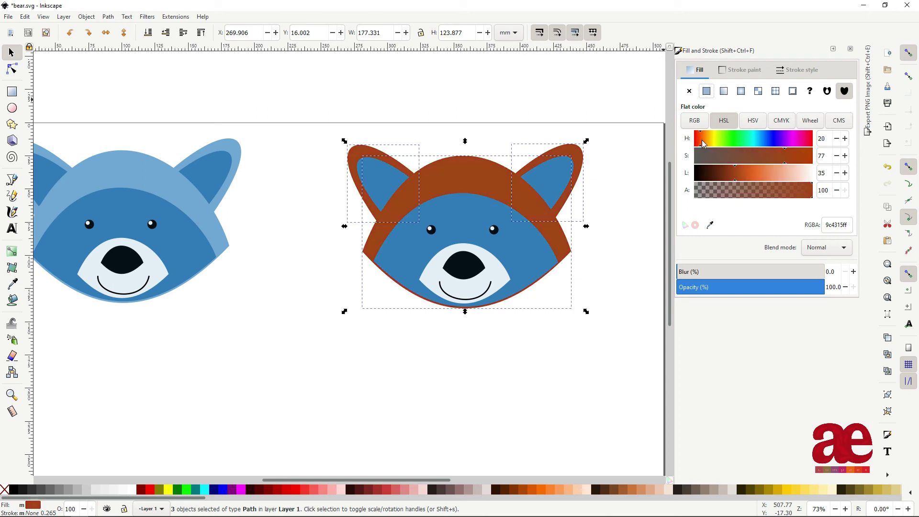
pyautogui.click(698, 145)
pyautogui.moveTo(705, 146); pyautogui.dragTo(702, 145)
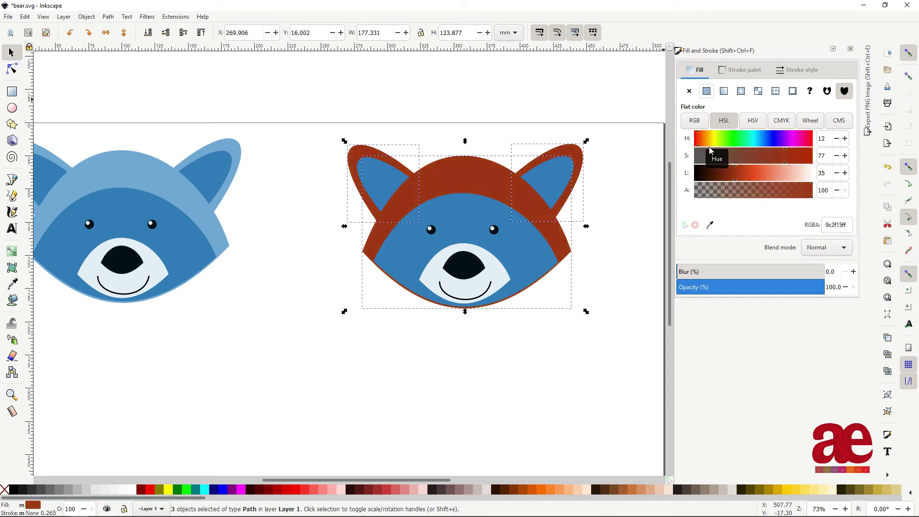
pyautogui.click(722, 155)
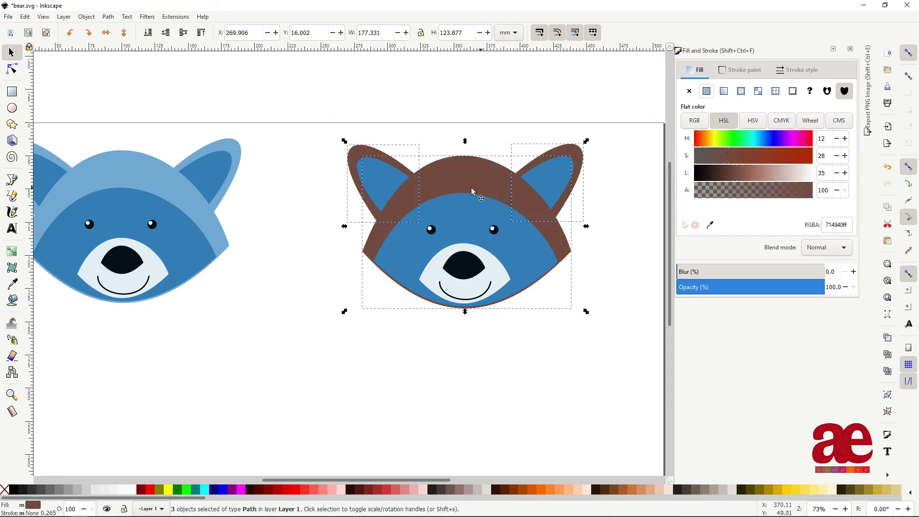
# Colour the face and inner ears with the head's brown, lightened slightly.
pyautogui.click(379, 182)
pyautogui.keyDown('shift'); pyautogui.click(546, 182); pyautogui.keyUp('shift')
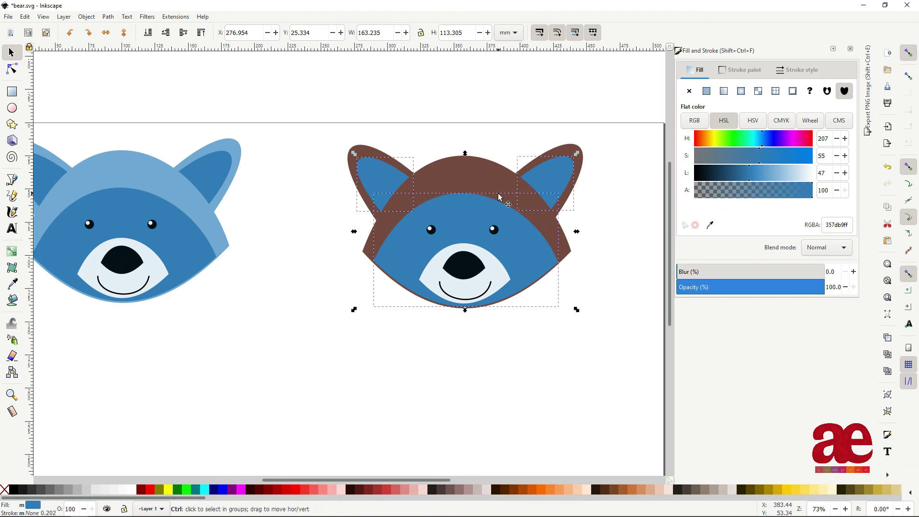
pyautogui.press('d')
pyautogui.click(493, 178)
pyautogui.moveTo(757, 176); pyautogui.dragTo(762, 176)
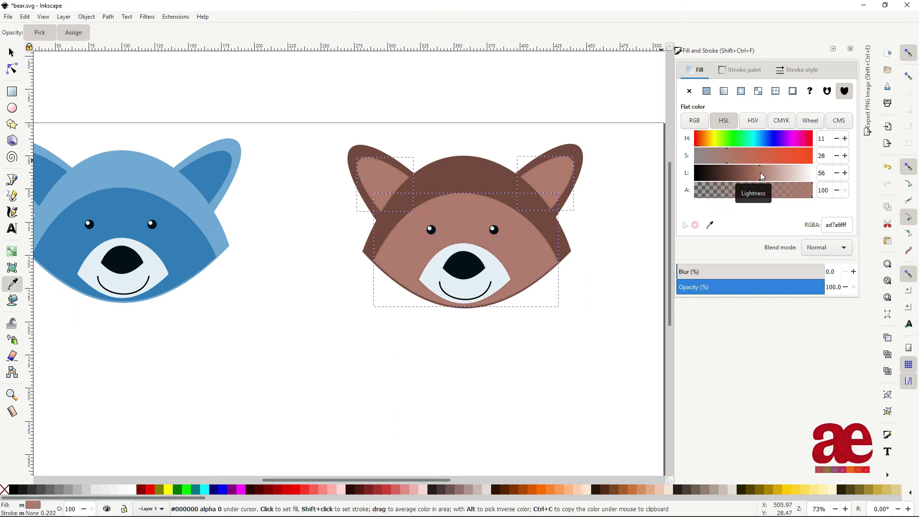
pyautogui.press('s')
pyautogui.press('Escape')
# Duplicate the whole brown bear and move the copy below it.
pyautogui.press('5')
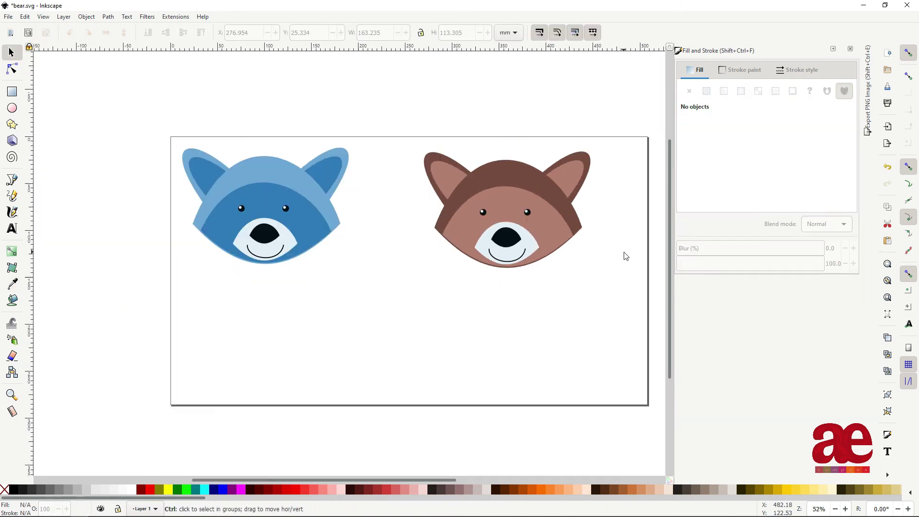
pyautogui.scroll(1, 554, 299)
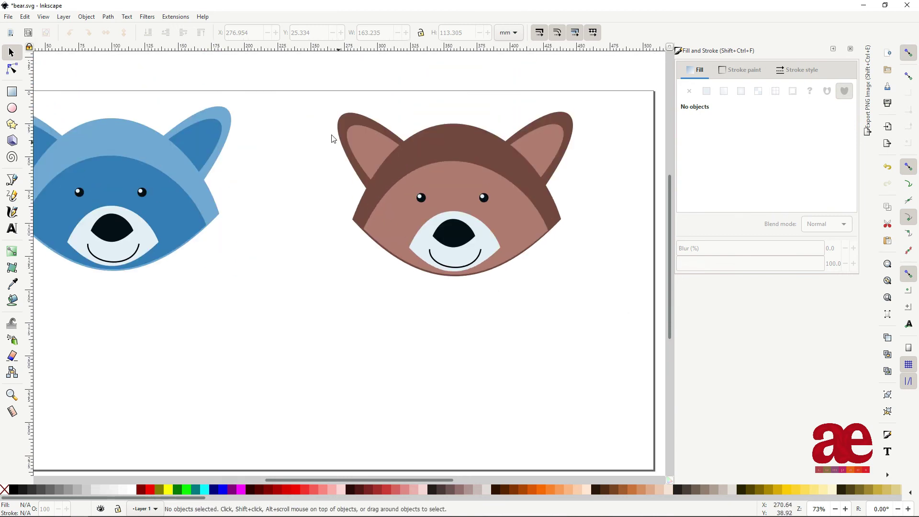
pyautogui.moveTo(308, 92); pyautogui.dragTo(612, 290)
pyautogui.scroll(-1, 483, 186)
pyautogui.hotkey('ctrl', 'd')
pyautogui.moveTo(482, 186); pyautogui.dragTo(349, 321)
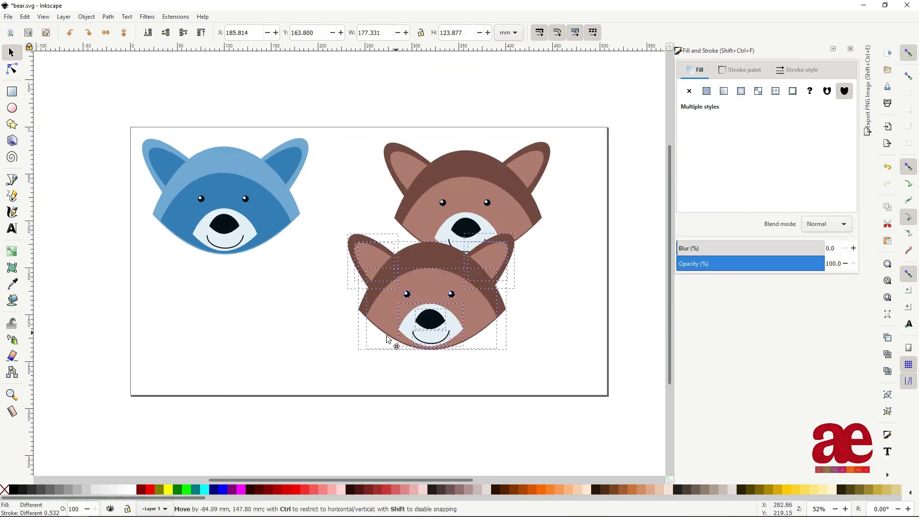
# Shift the copy's head and outer ears from brown to indigo.
pyautogui.scroll(1, 350, 323)
pyautogui.scroll(-5, 351, 323)
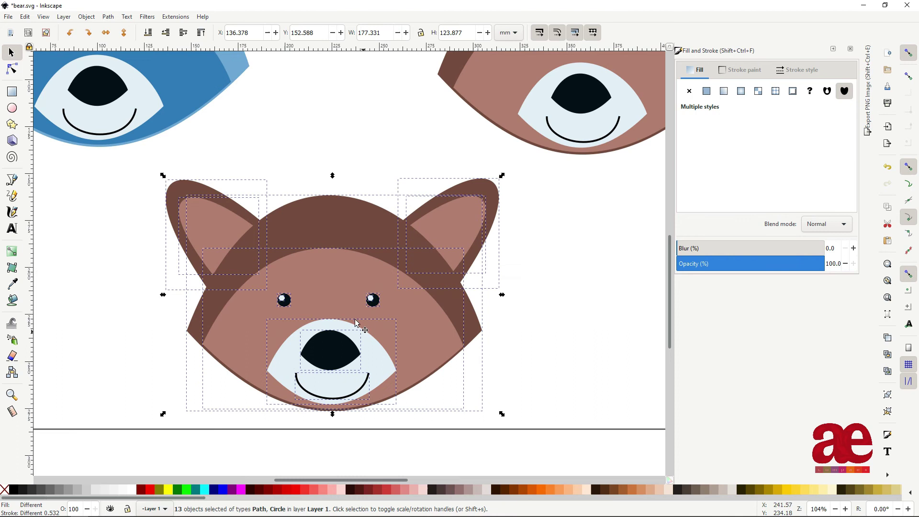
pyautogui.click(243, 207)
pyautogui.keyDown('shift'); pyautogui.click(321, 218); pyautogui.keyUp('shift')
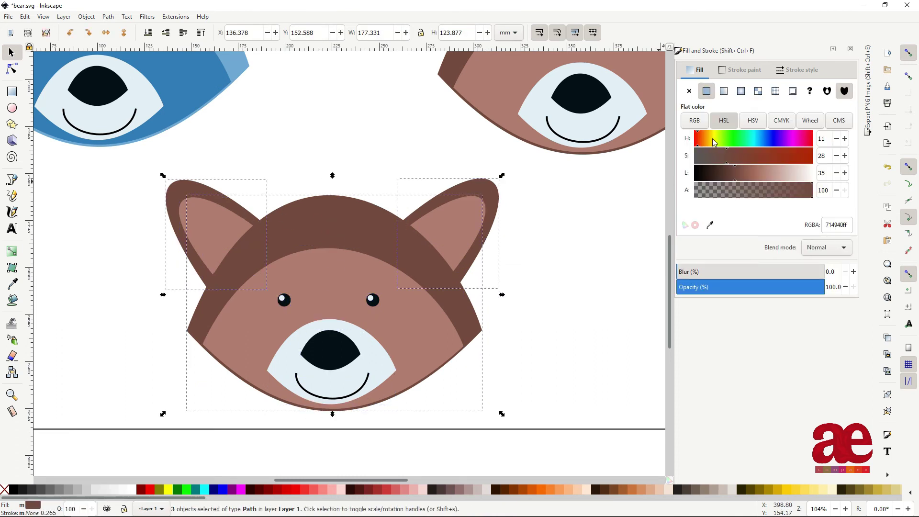
pyautogui.moveTo(713, 142)
pyautogui.mouseDown()
pyautogui.moveTo(822, 140)
pyautogui.moveTo(772, 143)
pyautogui.mouseUp()
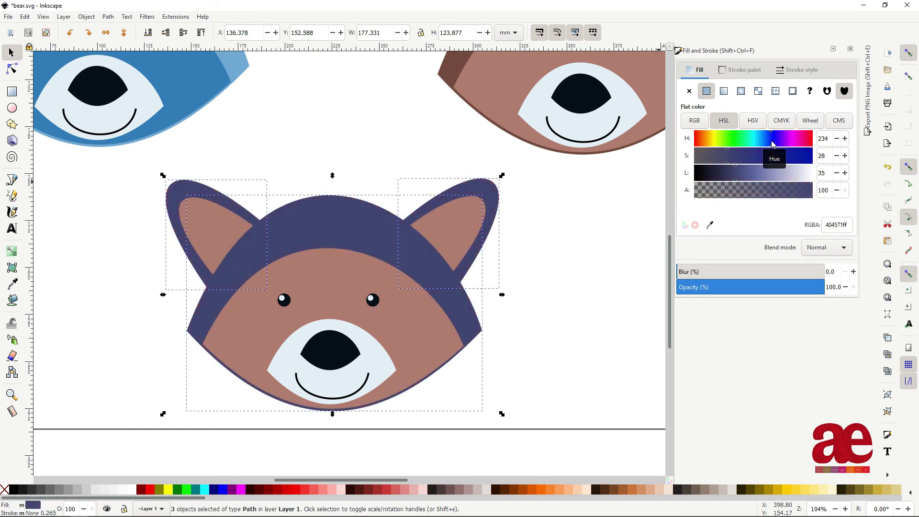
# Give the face and inner ears the dark indigo, then lighten it to a softer purple.
pyautogui.click(229, 235)
pyautogui.keyDown('shift'); pyautogui.click(289, 273); pyautogui.keyUp('shift')
pyautogui.keyDown('shift'); pyautogui.click(445, 235); pyautogui.keyUp('shift')
pyautogui.press('d')
pyautogui.click(330, 220)
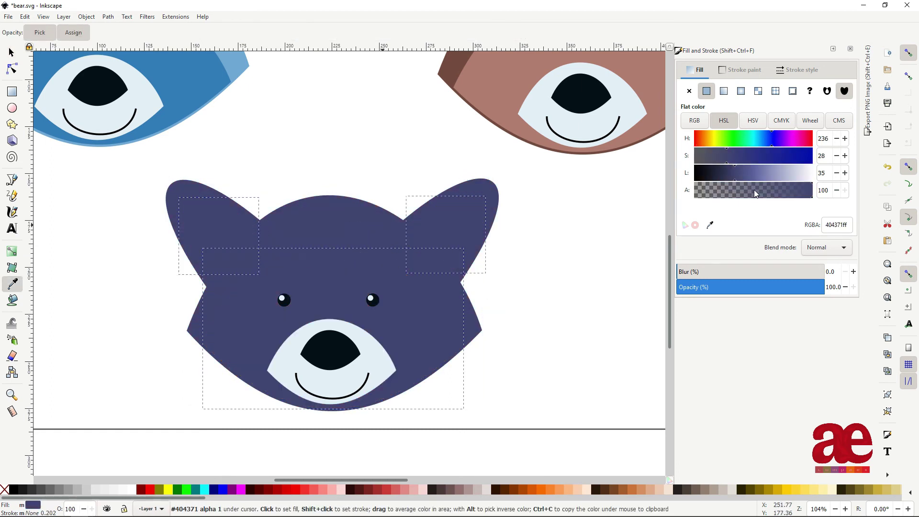
pyautogui.moveTo(735, 173)
pyautogui.mouseDown()
pyautogui.moveTo(777, 175)
pyautogui.moveTo(767, 177)
pyautogui.mouseUp()
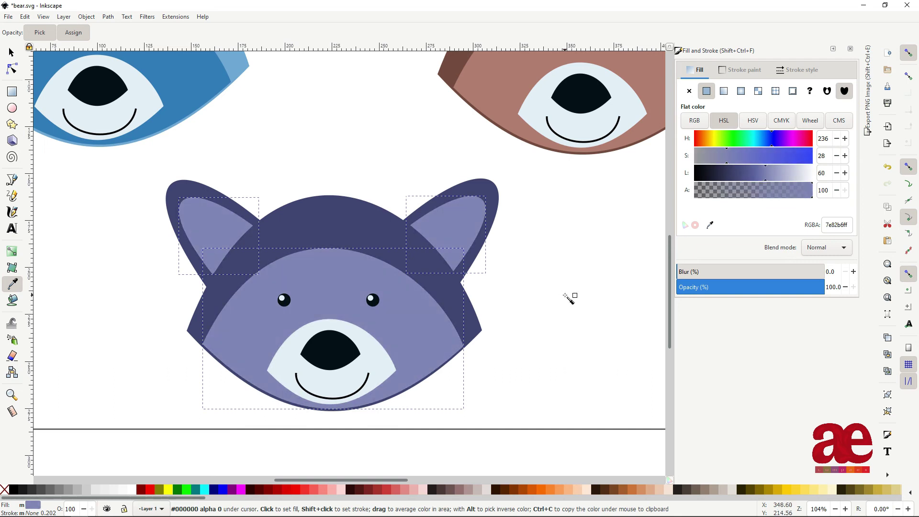
pyautogui.hotkey('ctrl', 'z')
pyautogui.hotkey('ctrl', 'shift', 'z')
# Make the face and inner ears partly transparent and blurred, then save.
pyautogui.moveTo(764, 190); pyautogui.dragTo(785, 190)
pyautogui.moveTo(691, 271)
pyautogui.mouseDown()
pyautogui.moveTo(736, 271)
pyautogui.moveTo(709, 276)
pyautogui.mouseUp()
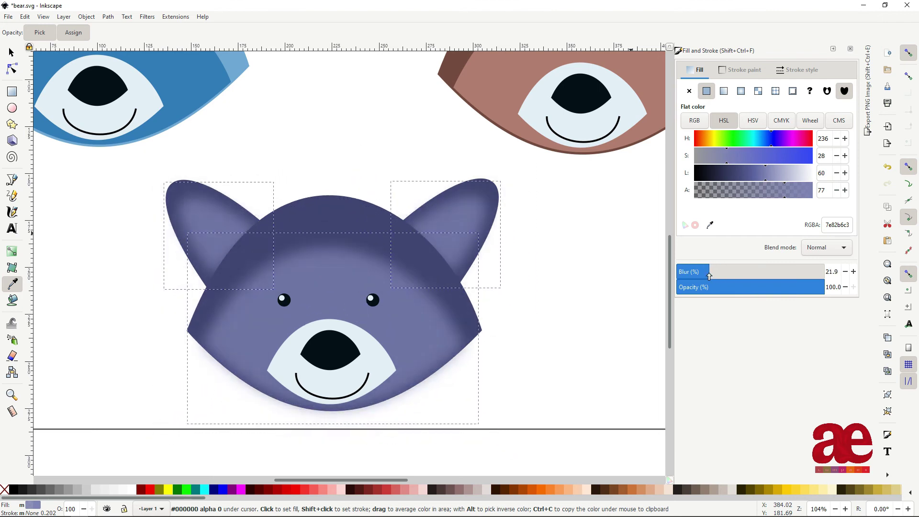
pyautogui.press('s')
pyautogui.press('Escape')
pyautogui.hotkey('ctrl', 's')
# Select the purple bear and undo an accidental shift of its blurred face shape.
pyautogui.scroll(-1, 580, 294)
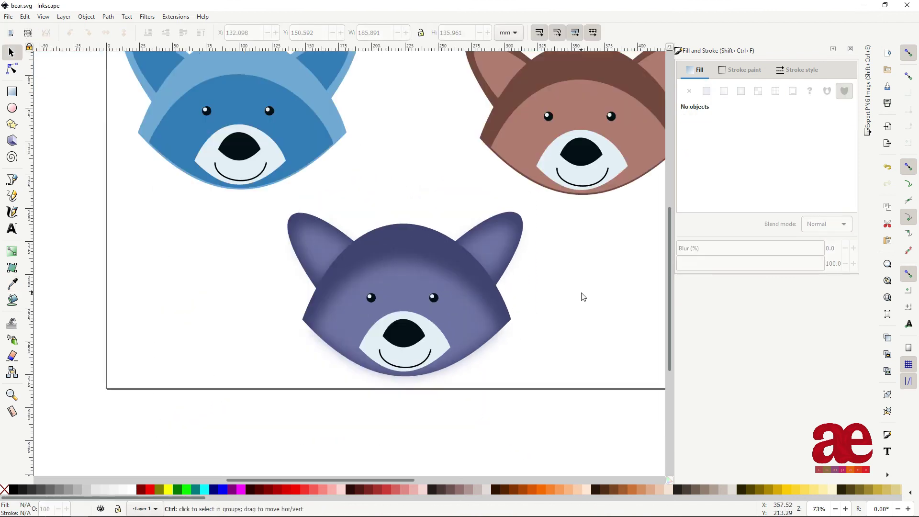
pyautogui.scroll(-1, 572, 302)
pyautogui.hscroll(5, 564, 309)
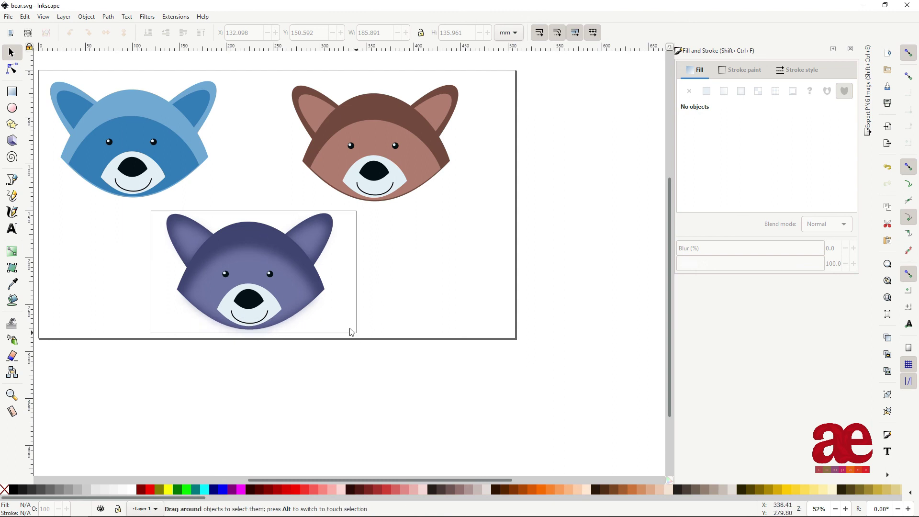
pyautogui.click(292, 283)
pyautogui.hscroll(-5, 292, 284)
pyautogui.moveTo(483, 293)
pyautogui.mouseDown()
pyautogui.moveTo(401, 297)
pyautogui.moveTo(415, 298)
pyautogui.mouseUp()
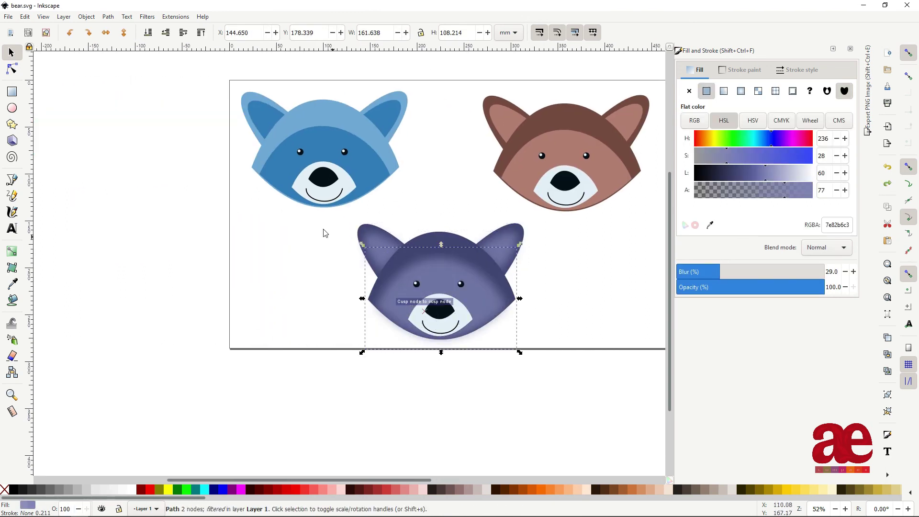
pyautogui.moveTo(335, 214); pyautogui.dragTo(560, 318)
pyautogui.keyDown('alt'); pyautogui.click(427, 297); pyautogui.keyUp('alt')
pyautogui.hotkey('ctrl', 'z')
pyautogui.hotkey('ctrl', 'z')
# Move the whole purple bear left so it sits under the blue bear.
pyautogui.moveTo(264, 219)
pyautogui.mouseDown()
pyautogui.moveTo(541, 250)
pyautogui.moveTo(578, 356)
pyautogui.mouseUp()
pyautogui.moveTo(514, 233)
pyautogui.mouseDown()
pyautogui.moveTo(503, 232)
pyautogui.moveTo(519, 246)
pyautogui.moveTo(410, 242)
pyautogui.mouseUp()
pyautogui.click(581, 307)
pyautogui.moveTo(581, 307); pyautogui.dragTo(420, 297)
pyautogui.scroll(1, 420, 298)
pyautogui.moveTo(302, 113); pyautogui.dragTo(458, 161)
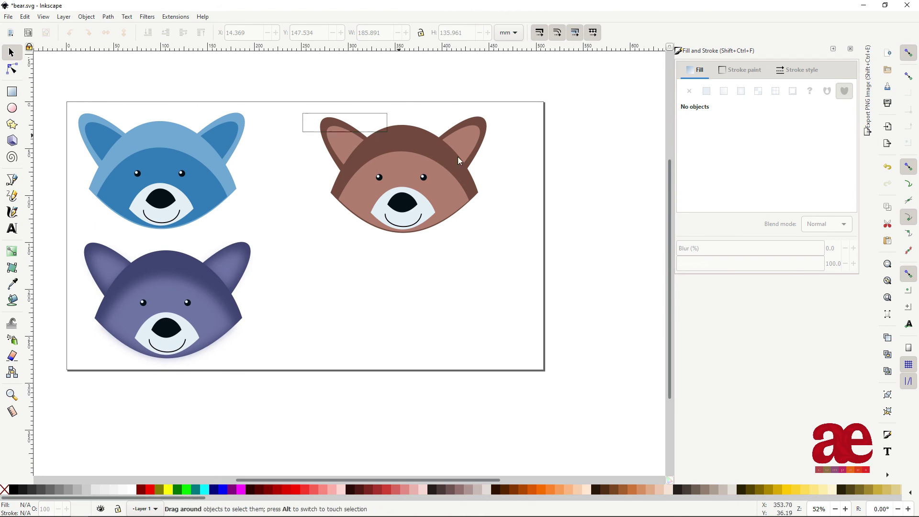
# Copy the brown bear and paste a fourth bear below it.
pyautogui.moveTo(509, 244); pyautogui.dragTo(509, 244)
pyautogui.hotkey('ctrl', 'c')
pyautogui.hotkey('ctrl', 'v')
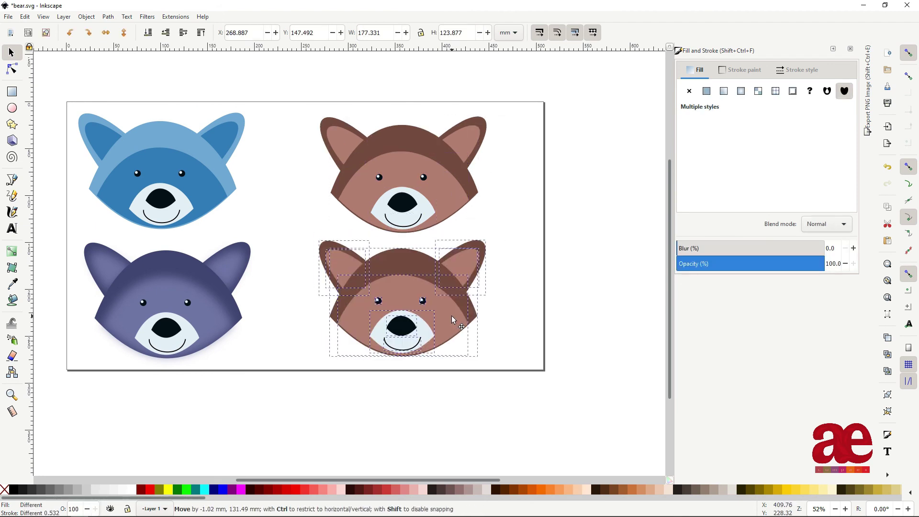
pyautogui.scroll(1, 452, 315)
# Blur the fourth bear's face and inner ears, and set the white muzzle's blur back to 0.
pyautogui.click(312, 240)
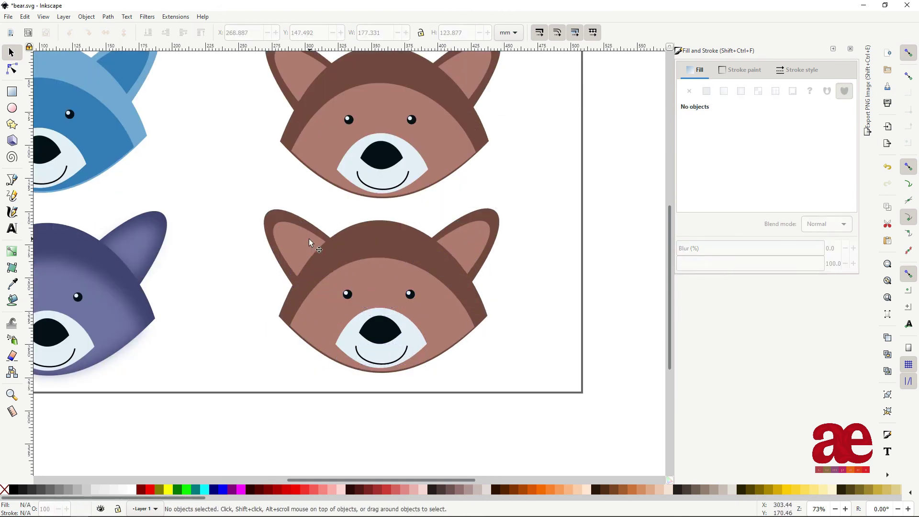
pyautogui.keyDown('shift'); pyautogui.click(421, 273); pyautogui.keyUp('shift')
pyautogui.moveTo(689, 272); pyautogui.dragTo(725, 273)
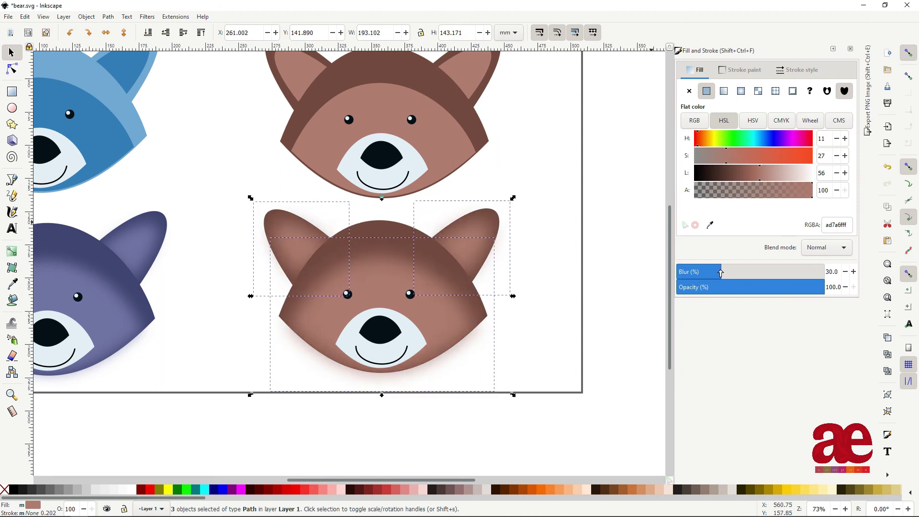
pyautogui.click(554, 332)
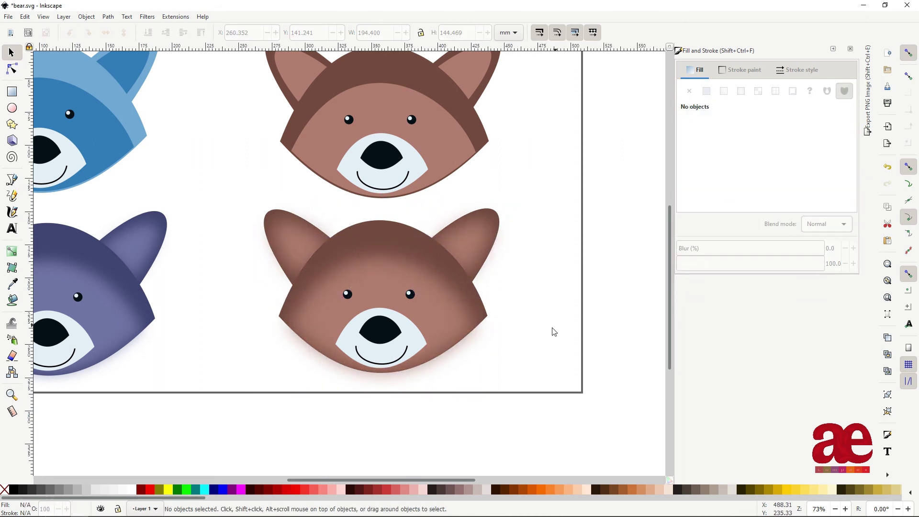
pyautogui.click(416, 335)
pyautogui.moveTo(688, 272)
pyautogui.mouseDown()
pyautogui.moveTo(727, 273)
pyautogui.moveTo(677, 273)
pyautogui.mouseUp()
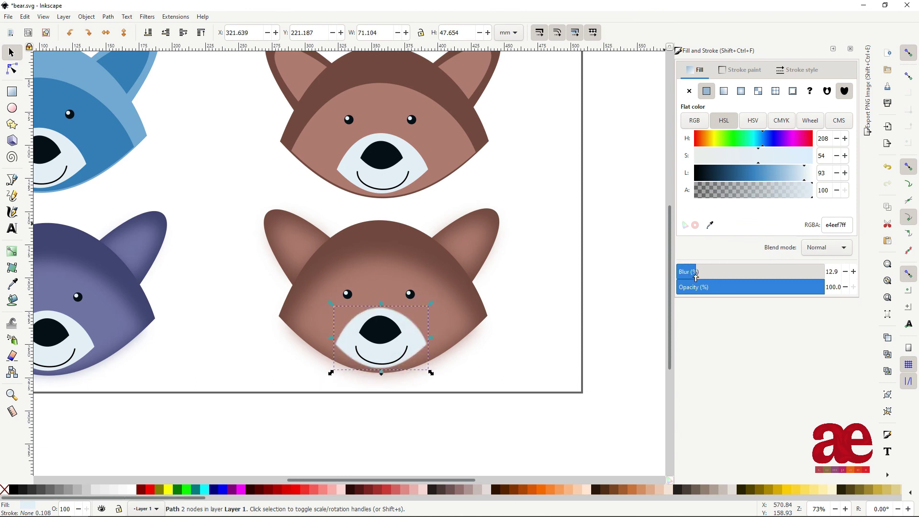
# Save the drawing and fit the whole page of four bears in view.
pyautogui.click(561, 307)
pyautogui.hotkey('ctrl', 's')
pyautogui.scroll(-2, 478, 309)
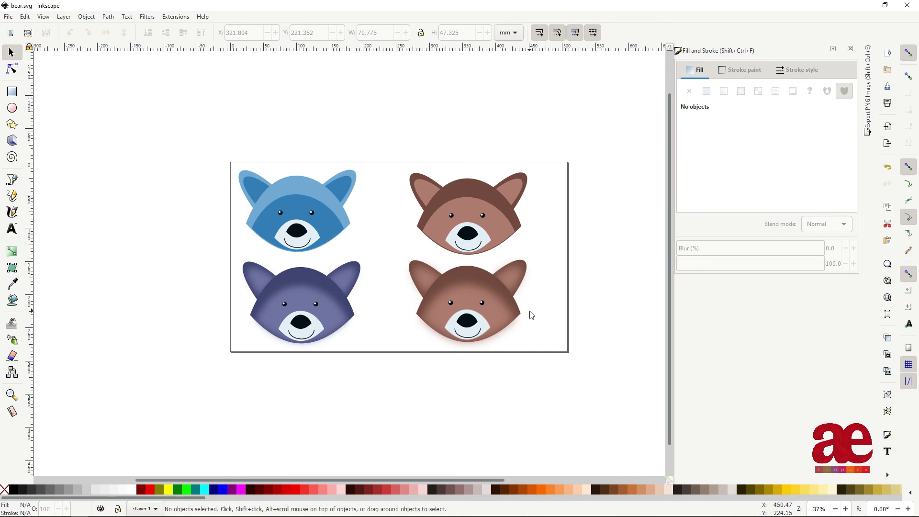
pyautogui.scroll(2, 531, 315)
pyautogui.hscroll(-4, 584, 335)
pyautogui.hscroll(-2, 666, 366)
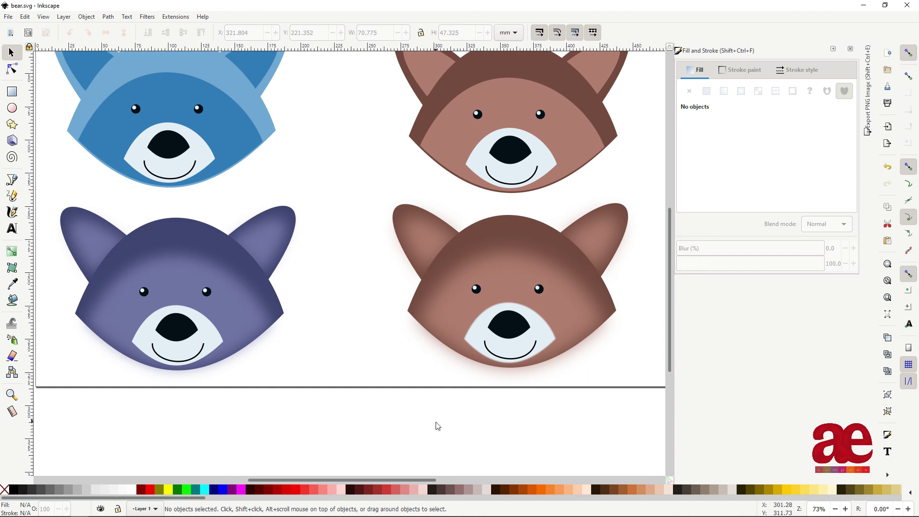
pyautogui.press('5')
pyautogui.press('-')
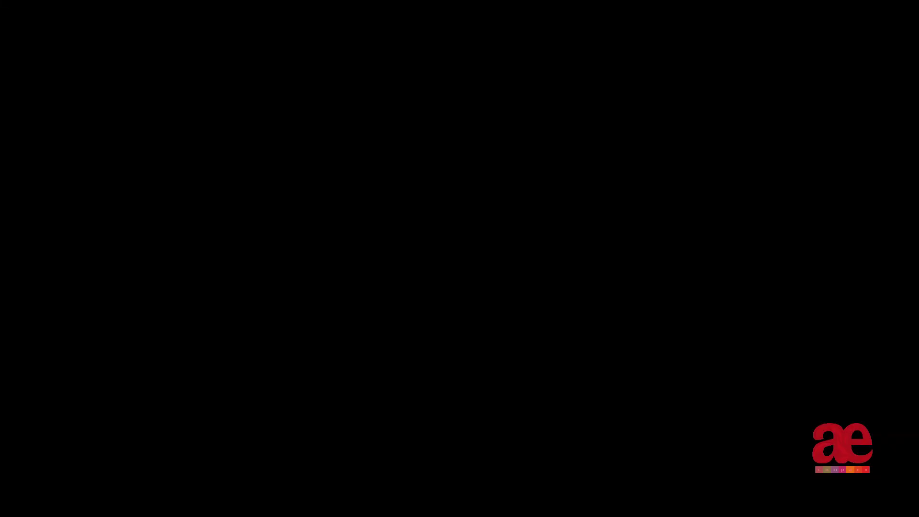